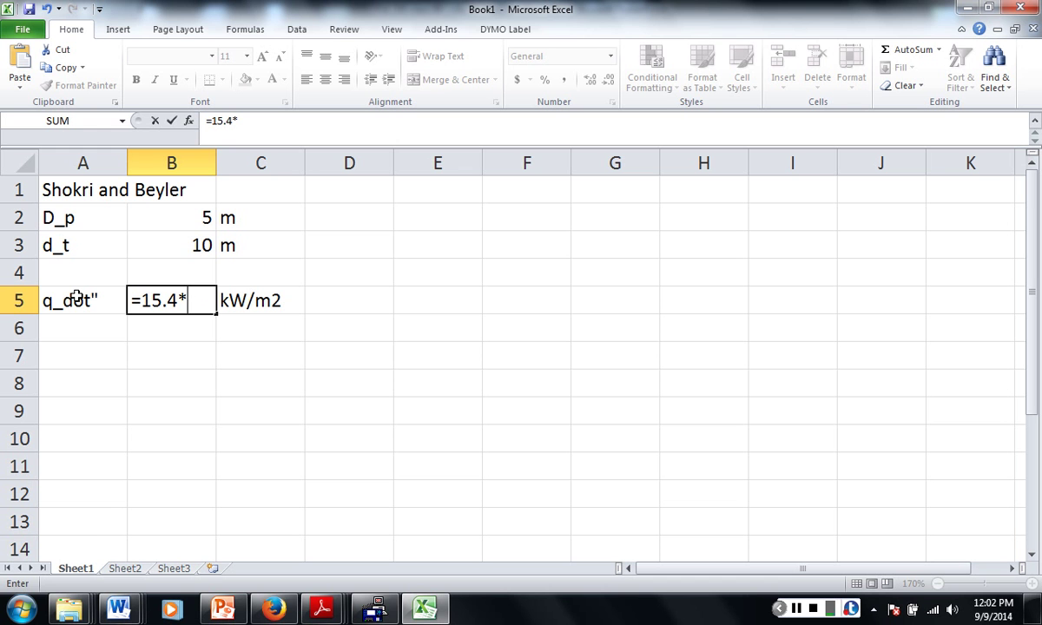
Step: Continue the q_dot" formula in B5 so that it reads =15.4*(B3+0.5*B2)^(-1.59)
{"action": "type", "text": "("}
{"action": "left_click", "coordinate": [157, 242]}
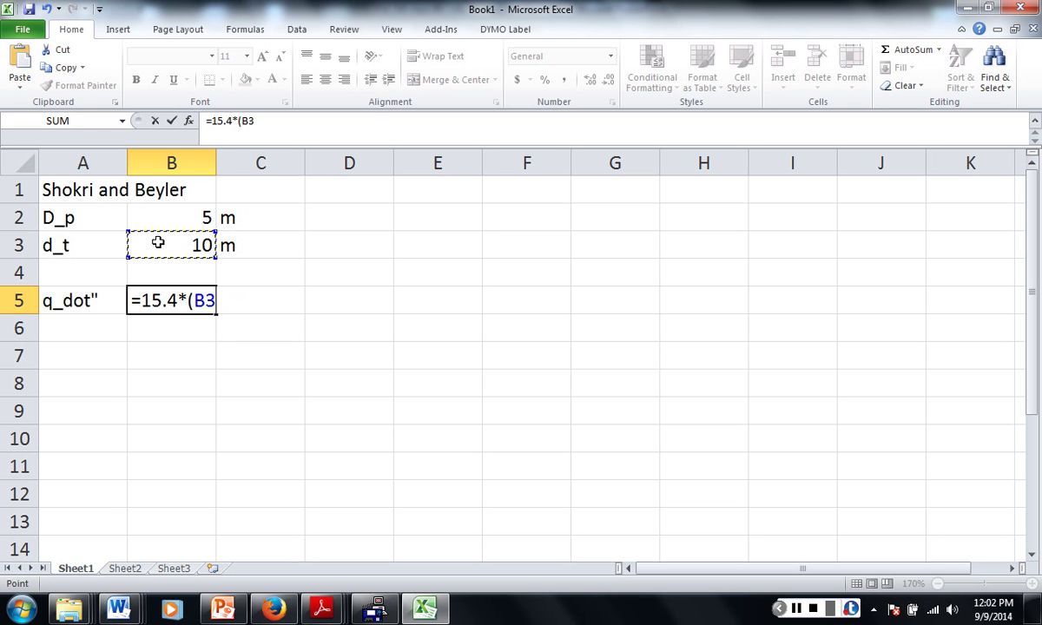
{"action": "type", "text": "+"}
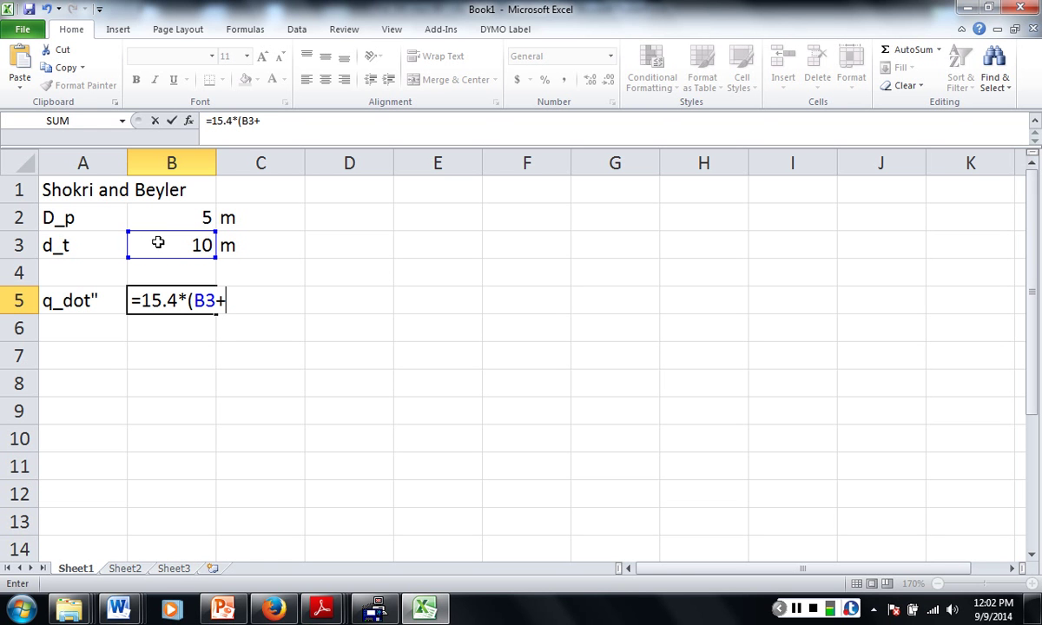
{"action": "type", "text": "0.5*"}
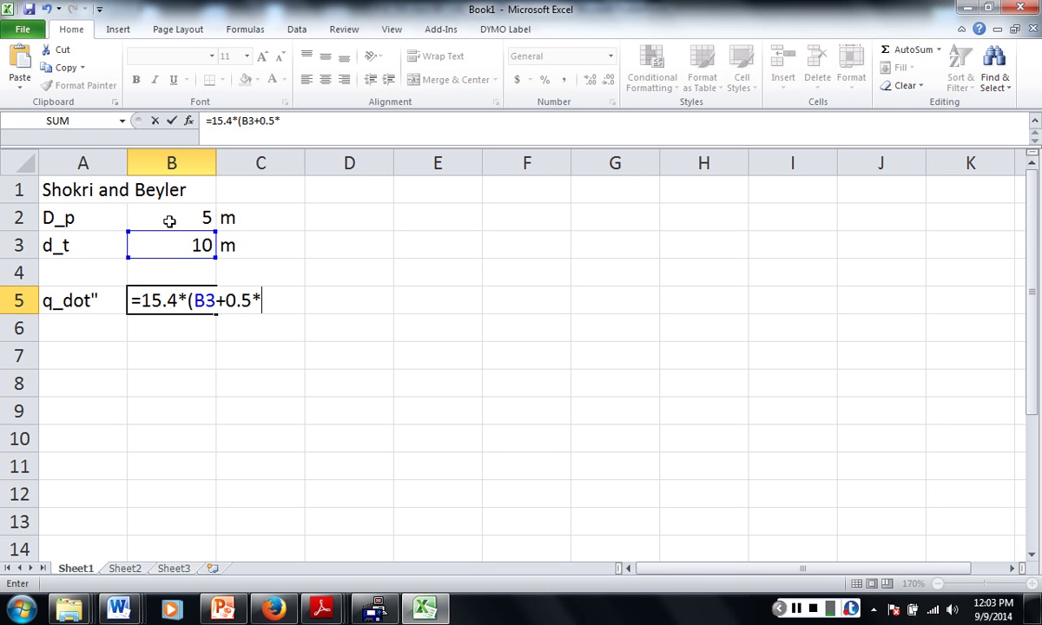
{"action": "left_click", "coordinate": [170, 222]}
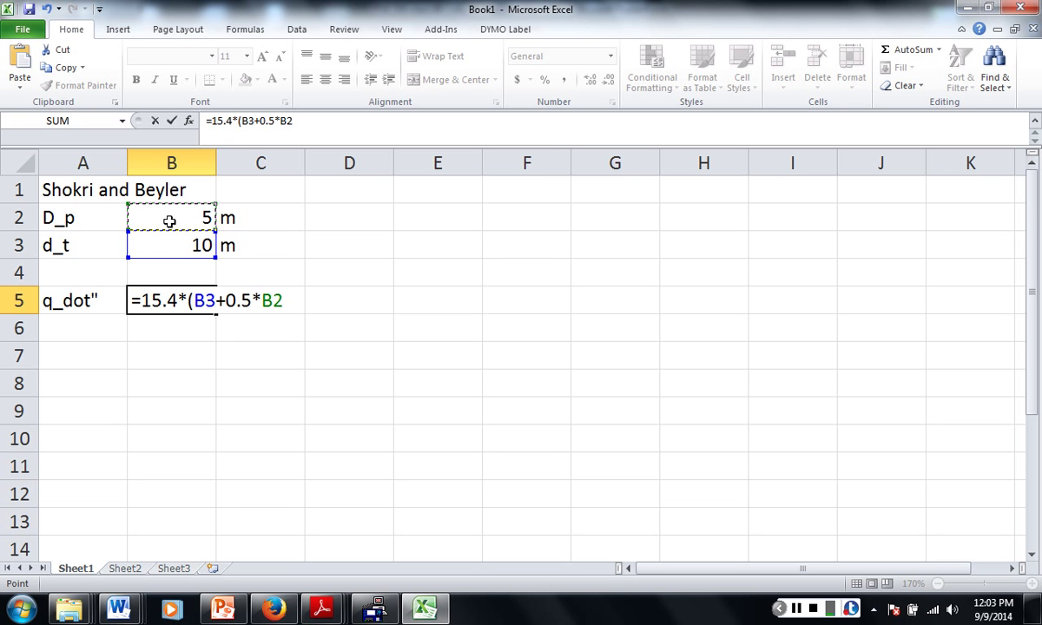
{"action": "type", "text": ")^(-1.59"}
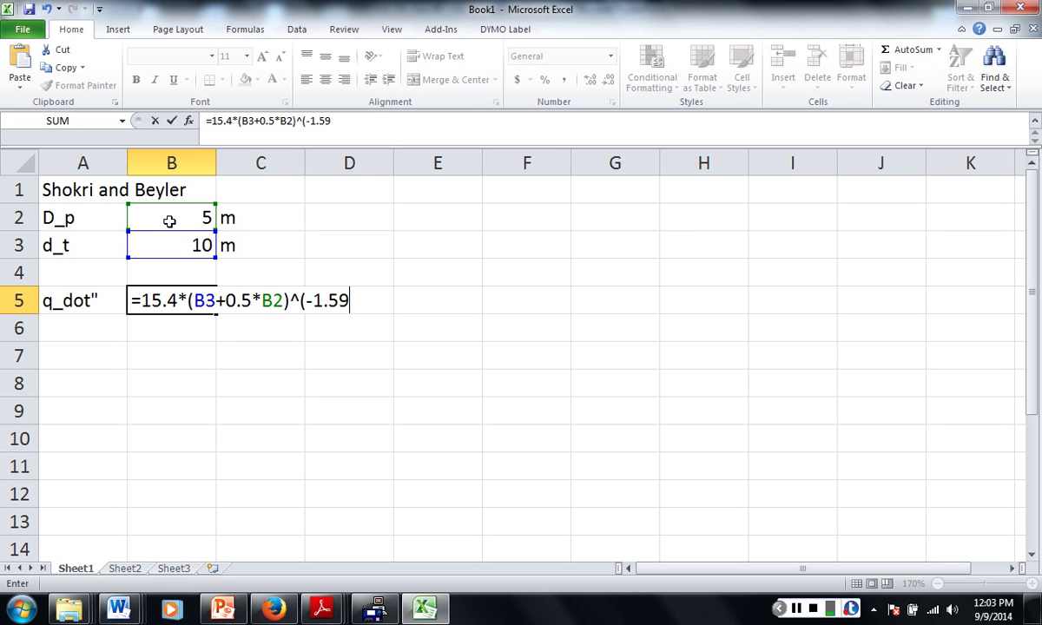
{"action": "type", "text": ")"}
Step: Correct the B5 formula by dividing the bracketed sum by B2 inside an outer parenthesis, giving =15.4*((B3+0.5*B2)/B2)^(-1.59), and check it
{"action": "left_click", "coordinate": [192, 298]}
{"action": "type", "text": "("}
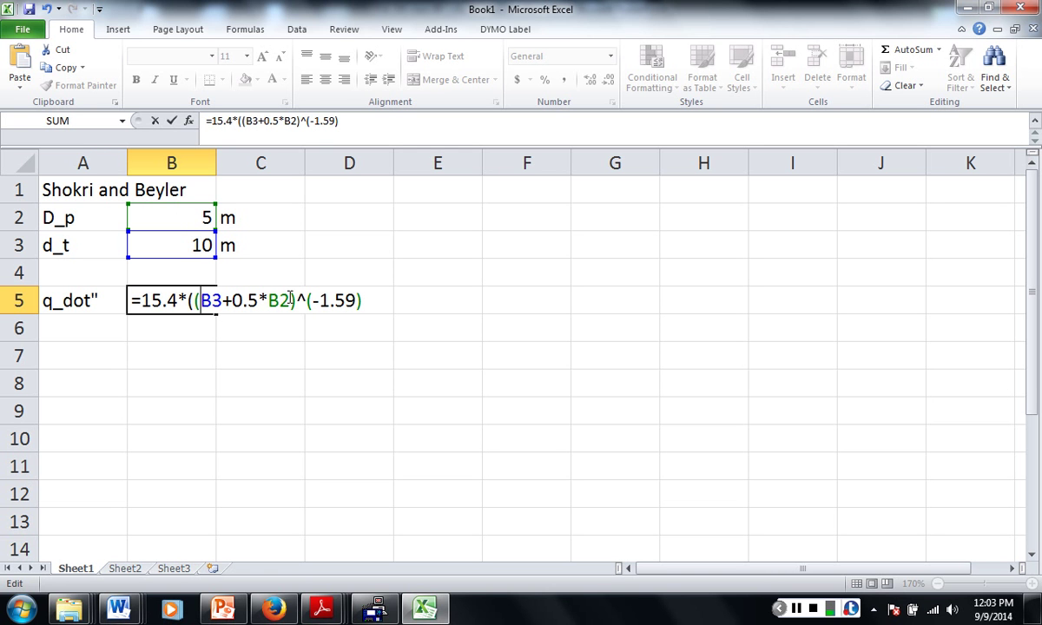
{"action": "type", "text": ")"}
{"action": "key", "text": "Left"}
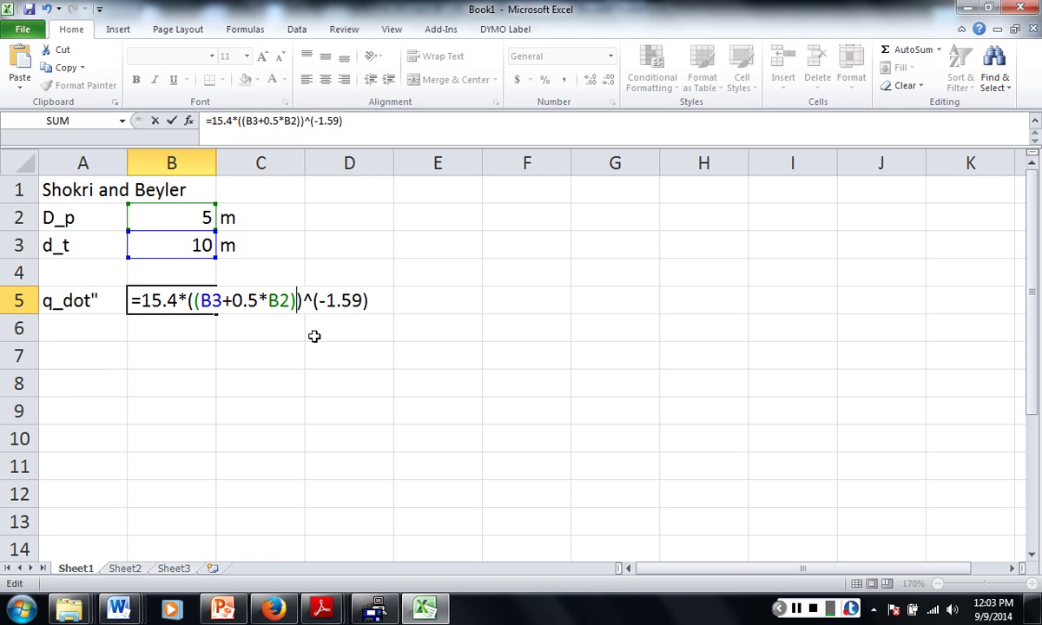
{"action": "type", "text": "/"}
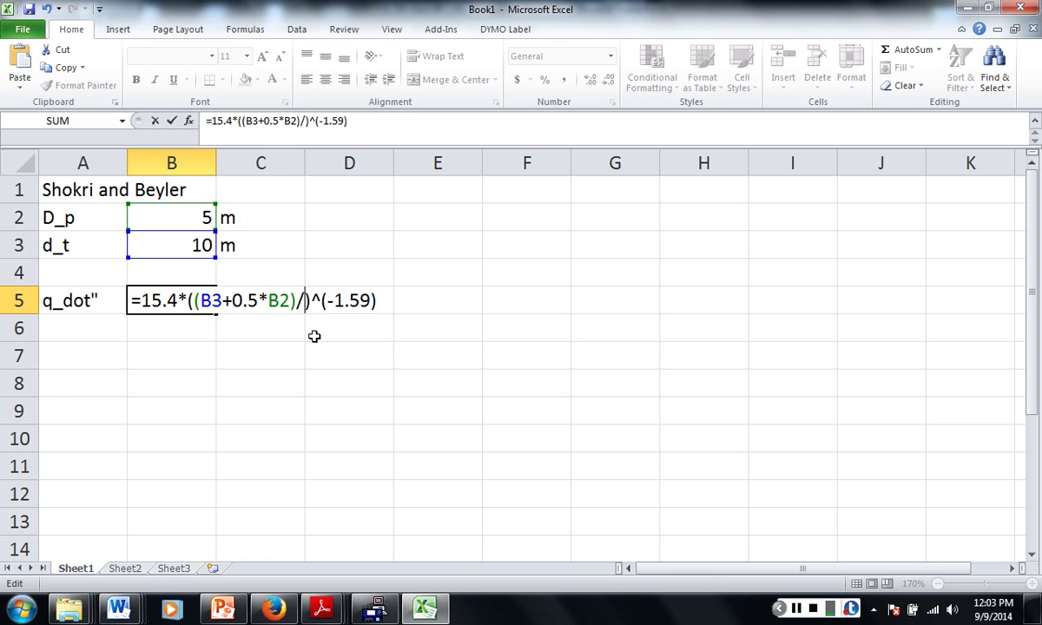
{"action": "left_click", "coordinate": [183, 212]}
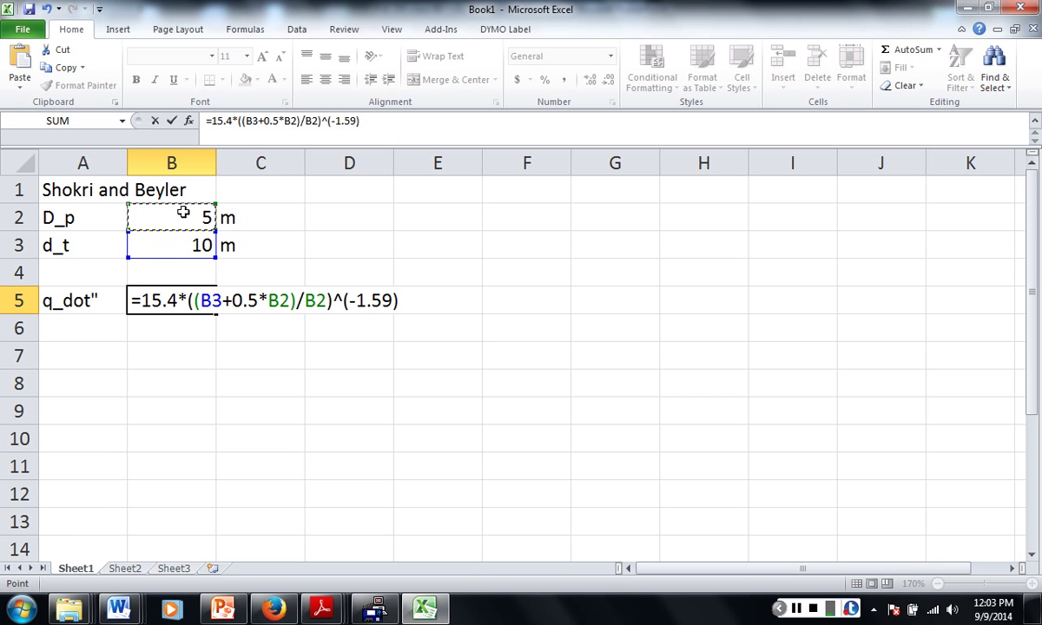
{"action": "key", "text": "Right"}
{"action": "key", "text": "Right"}
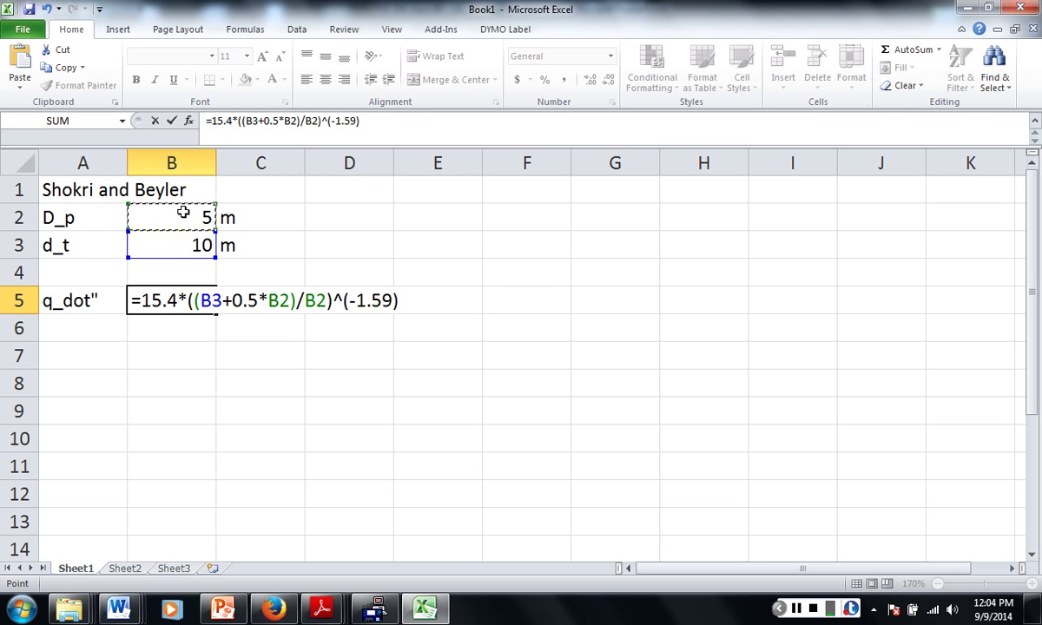
{"action": "key", "text": "Return"}
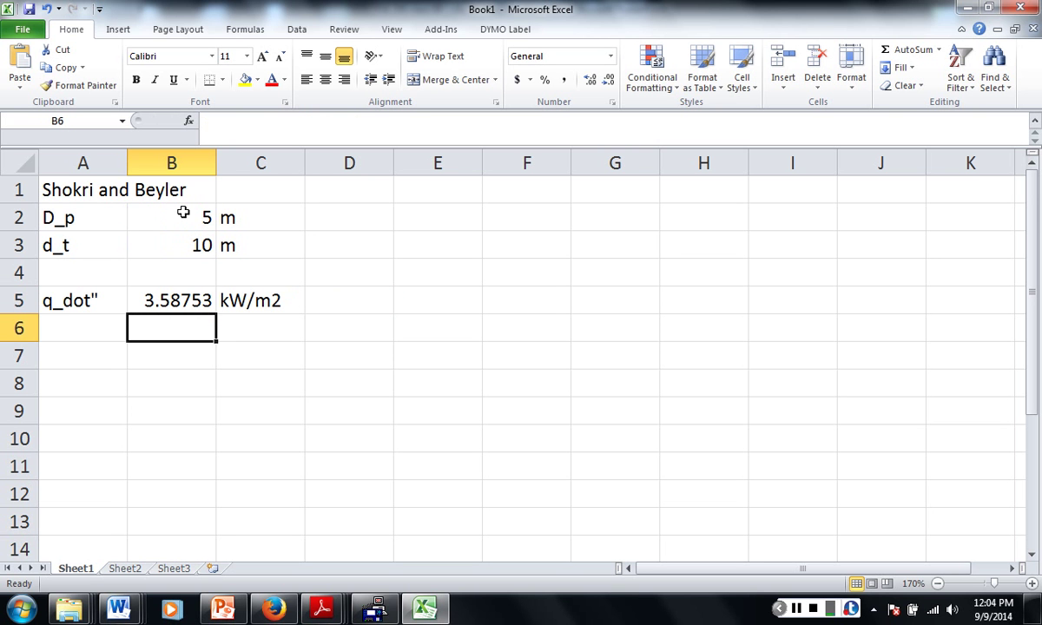
{"action": "left_click", "coordinate": [164, 299]}
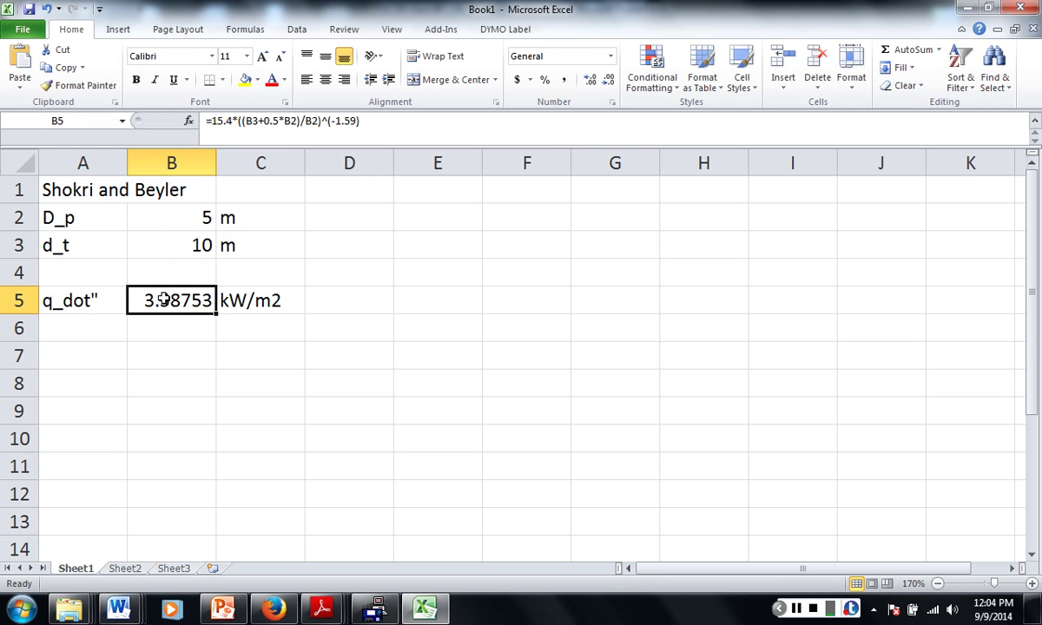
{"action": "left_click", "coordinate": [386, 119]}
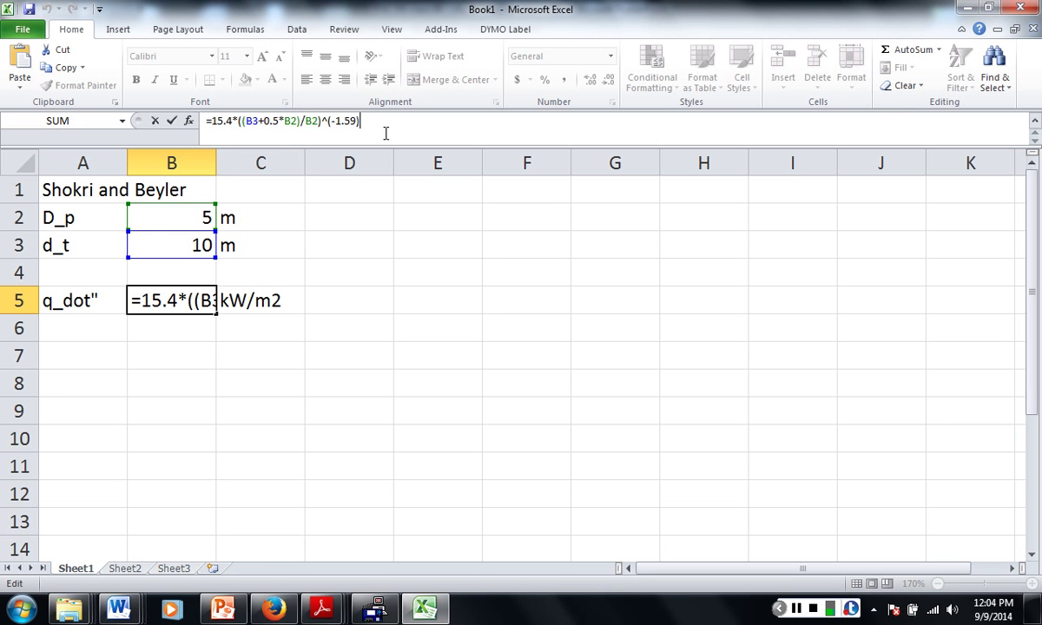
{"action": "key", "text": "ctrl+Return"}
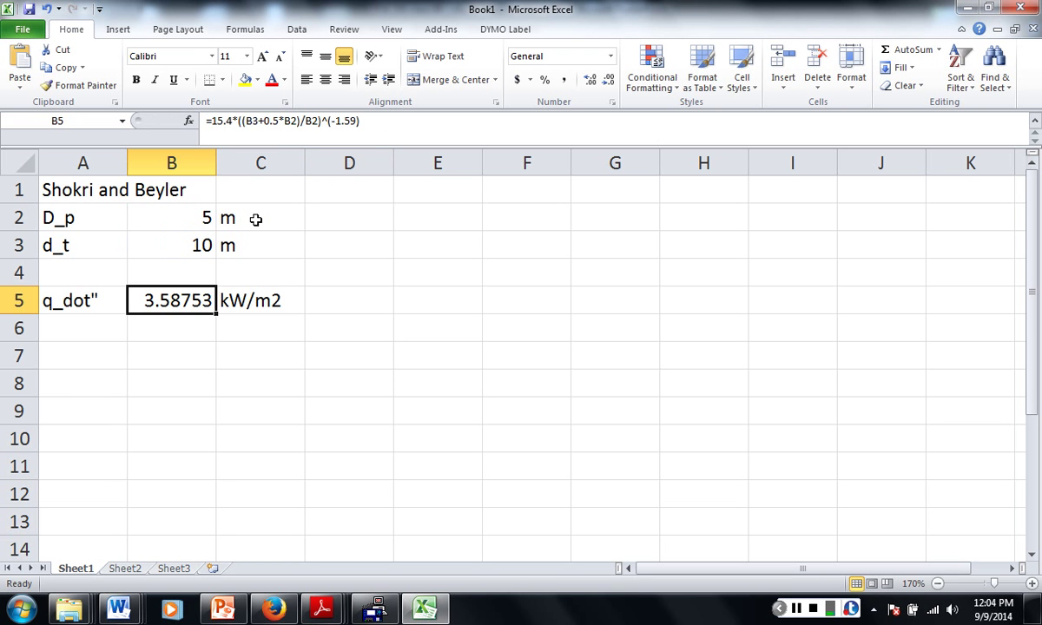
Step: Enter -100% in A6 as the lower-bound label and the formula =B5/2 in B6
{"action": "left_click", "coordinate": [110, 339]}
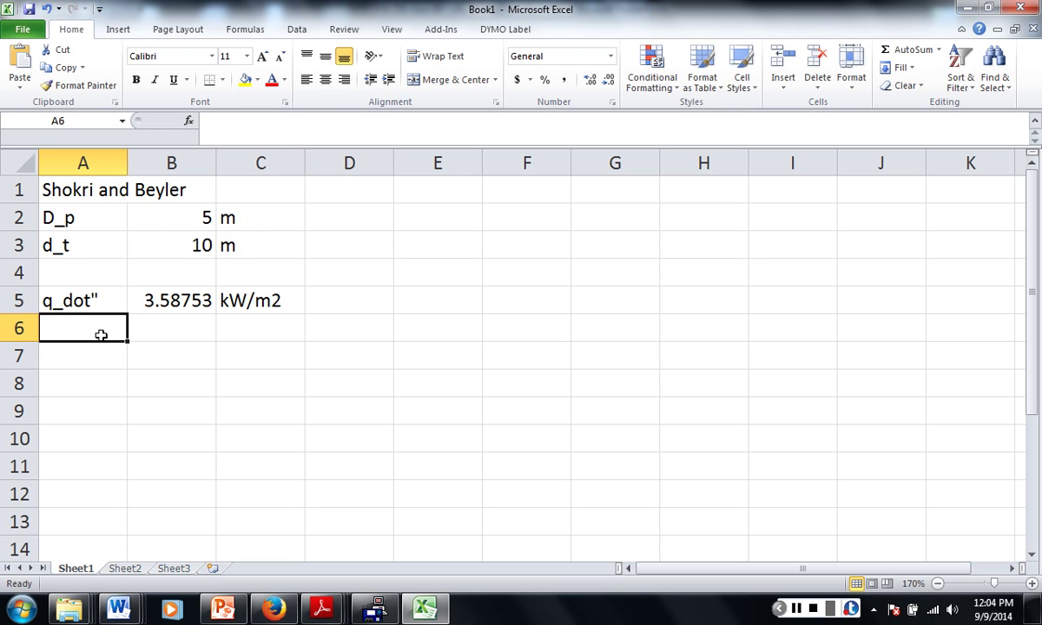
{"action": "type", "text": "-"}
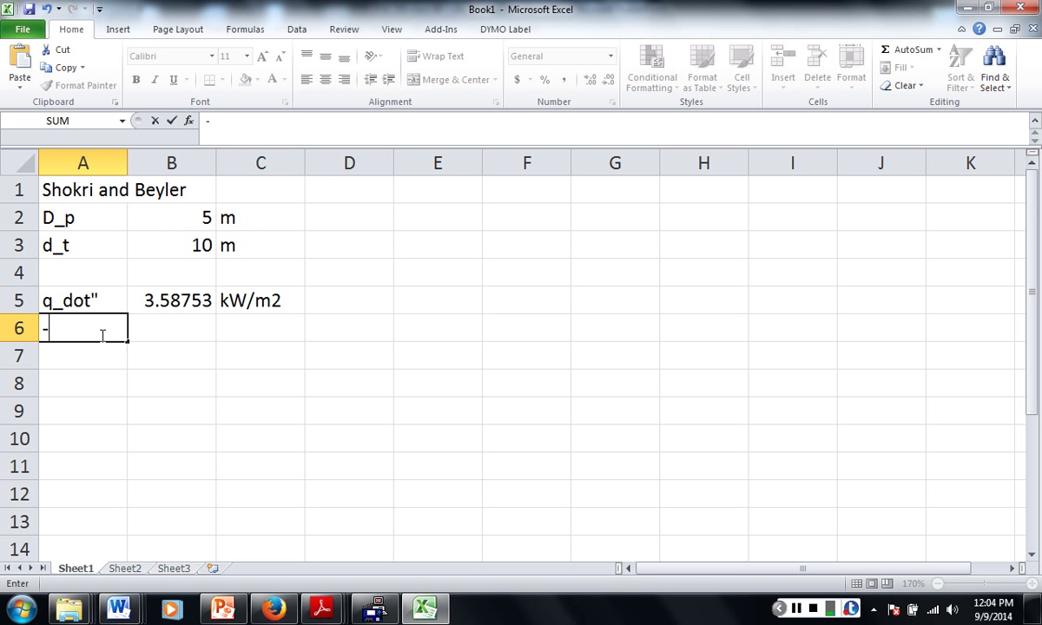
{"action": "type", "text": "1-"}
{"action": "key", "text": "BackSpace"}
{"action": "type", "text": "00"}
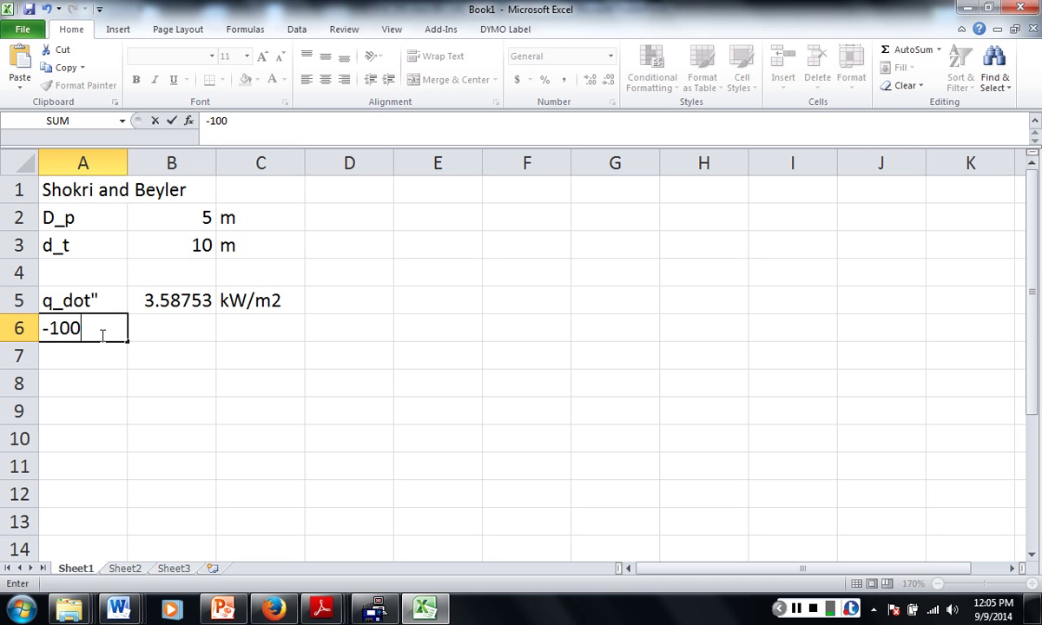
{"action": "type", "text": "%"}
{"action": "key", "text": "Tab"}
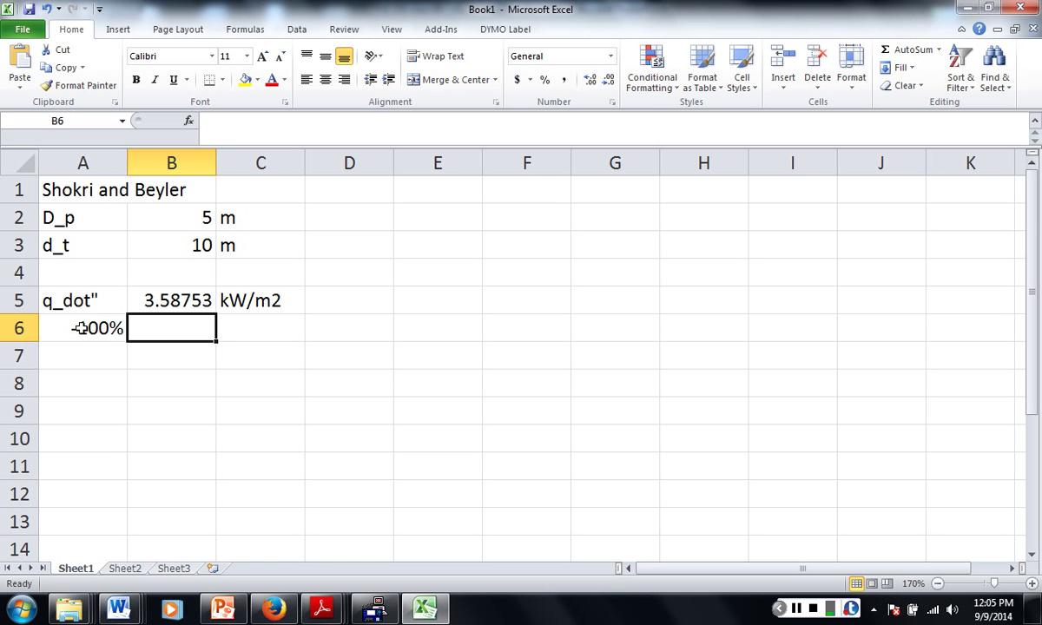
{"action": "type", "text": "="}
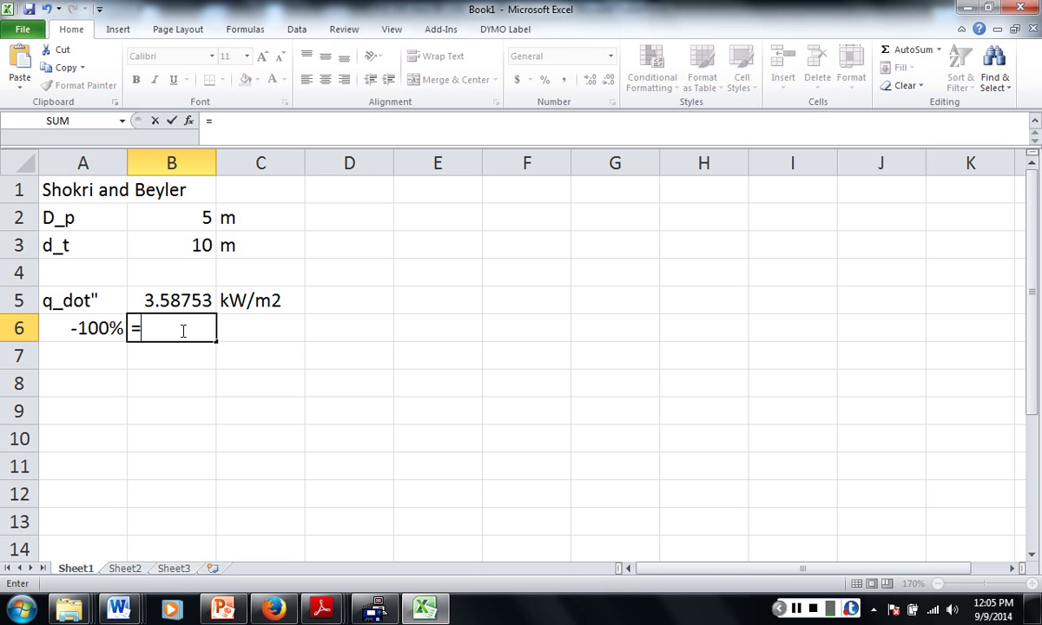
{"action": "left_click", "coordinate": [174, 301]}
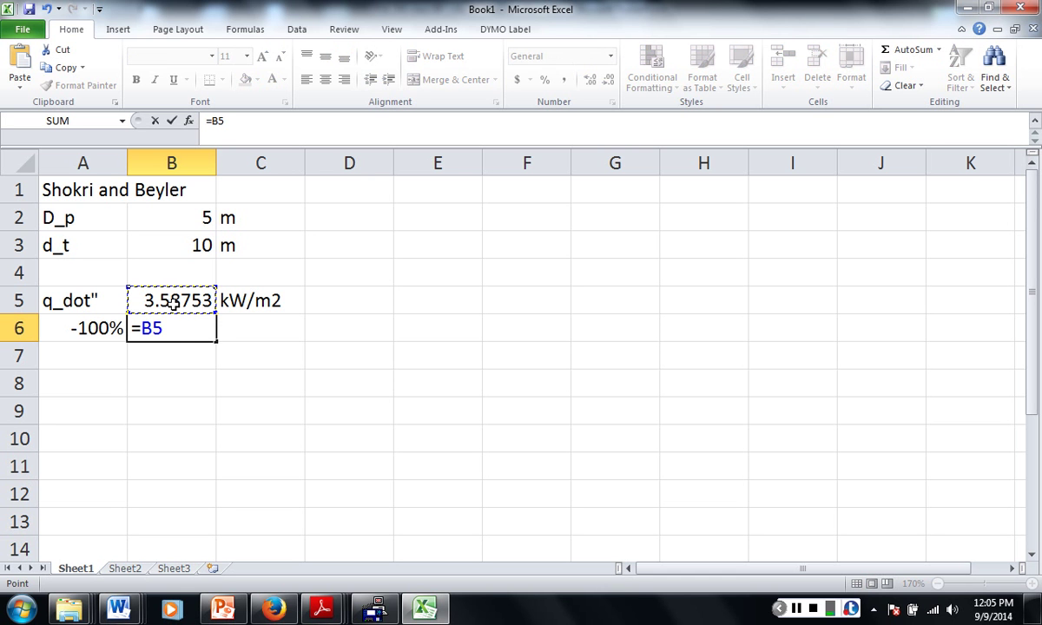
{"action": "type", "text": "/2"}
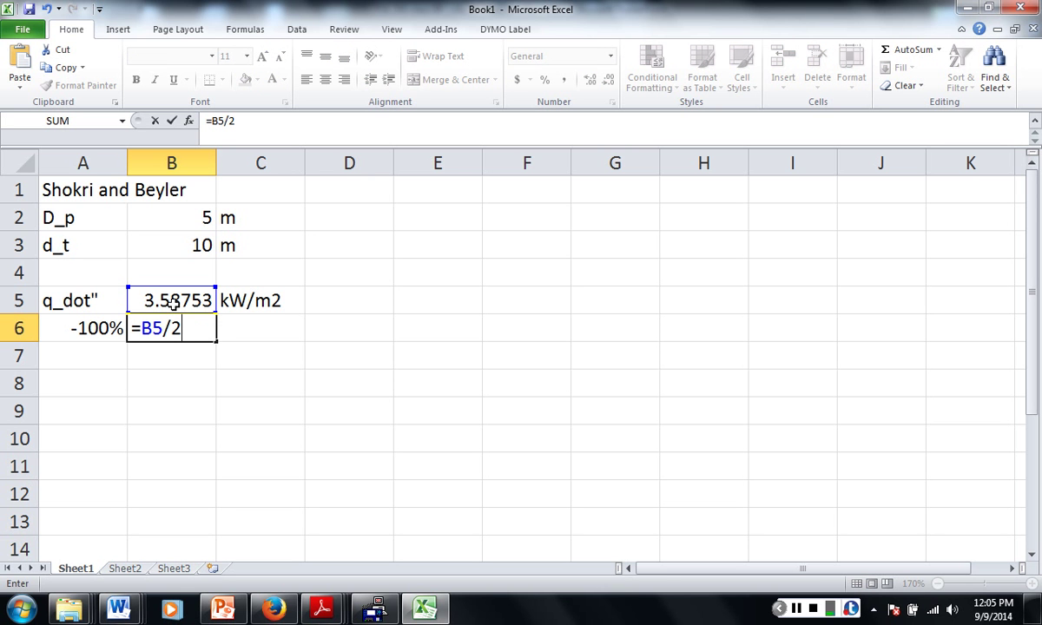
Step: Enter +100% in A7 as the upper-bound label and the formula =B5*2 in B7
{"action": "left_click", "coordinate": [76, 358]}
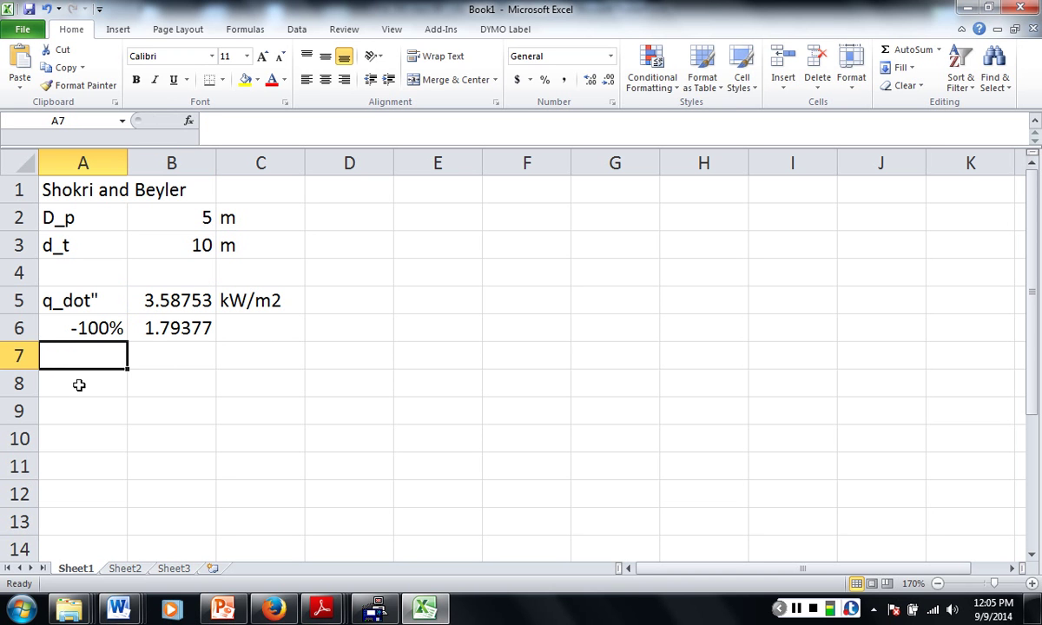
{"action": "type", "text": "+1"}
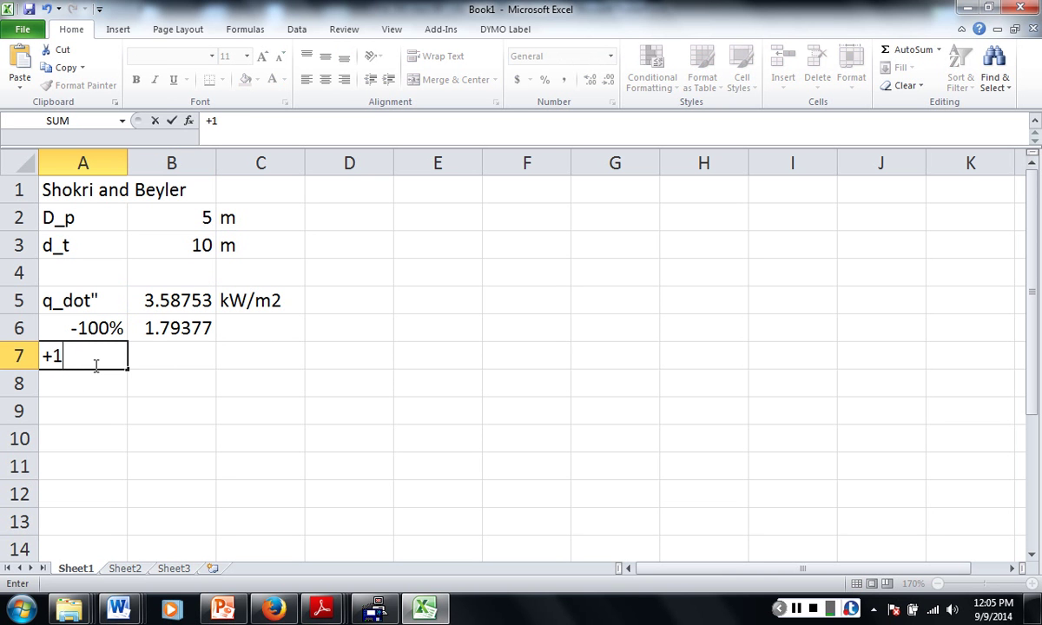
{"action": "type", "text": "00%"}
{"action": "key", "text": "Tab"}
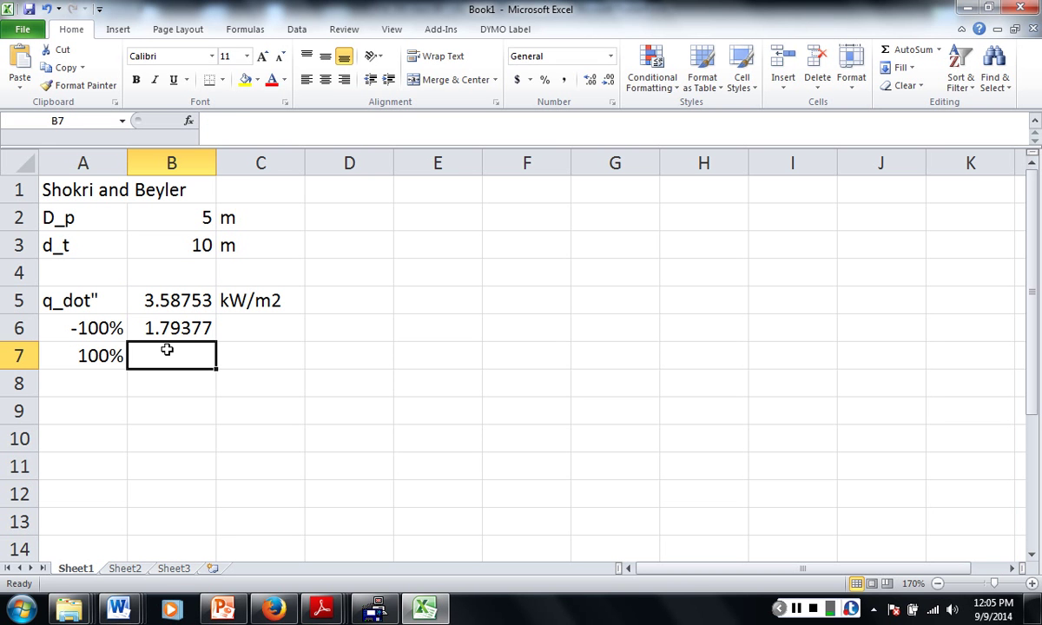
{"action": "type", "text": "="}
{"action": "left_click", "coordinate": [183, 302]}
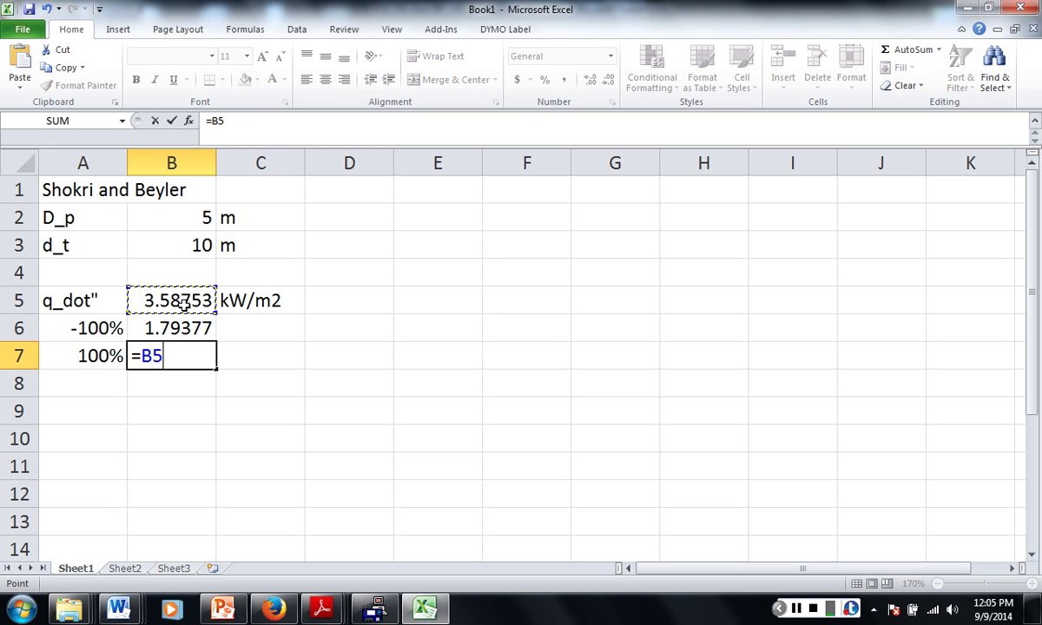
{"action": "type", "text": "*2"}
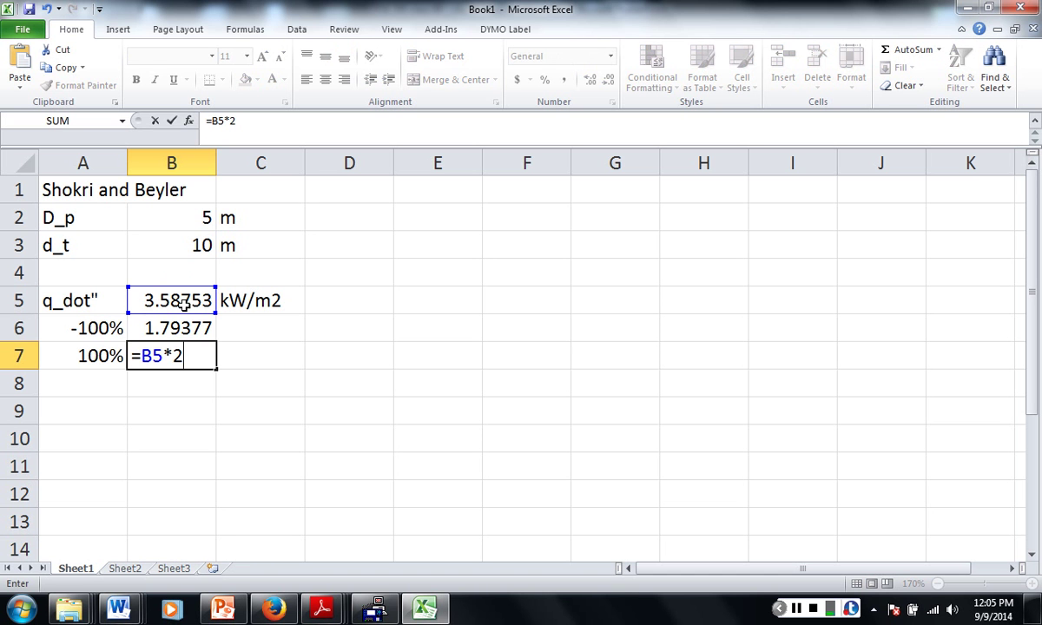
{"action": "key", "text": "Return"}
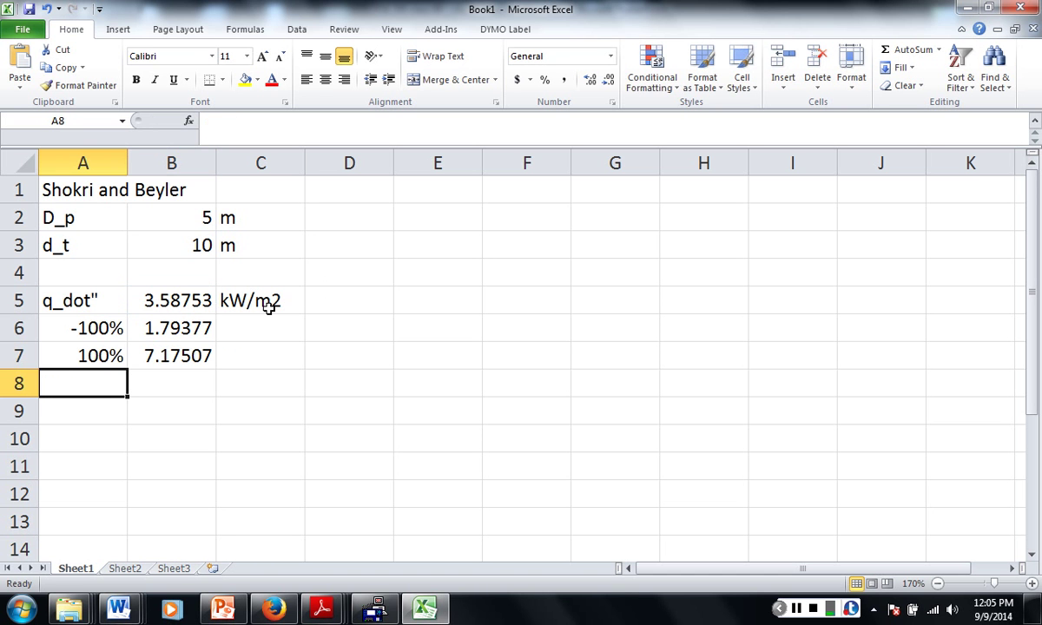
Step: Fill the unit from C5 down through C7 beside the two bound values
{"action": "left_click", "coordinate": [261, 328]}
{"action": "left_click", "coordinate": [276, 304]}
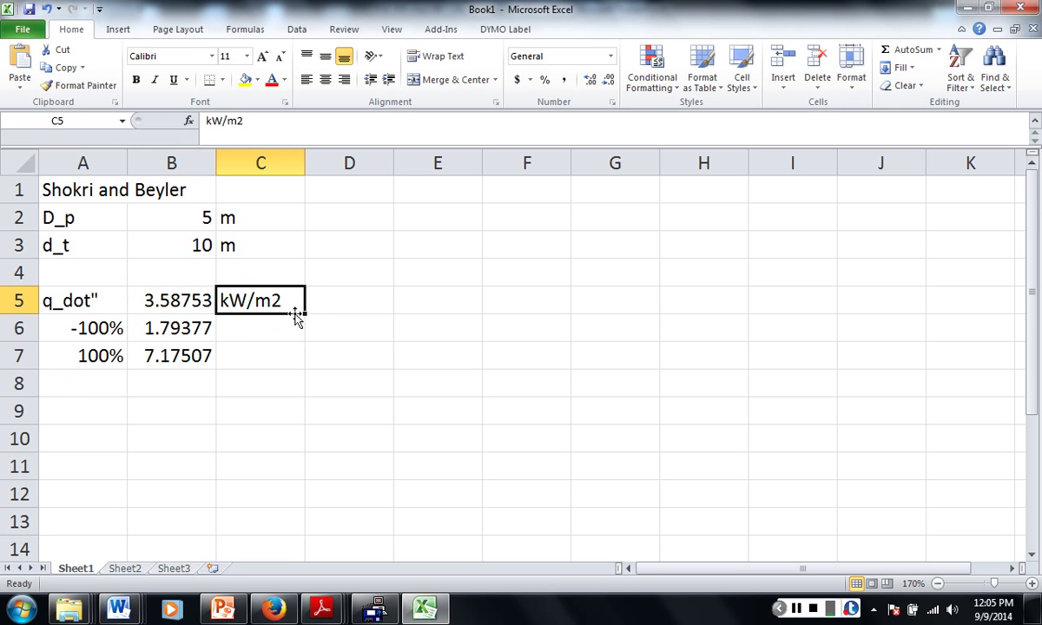
{"action": "left_click_drag", "start_coordinate": [296, 318], "coordinate": [295, 378]}
Step: Merge and center cells D6:D7 and enter the label "Range of uncertanty" in the merged cell
{"action": "left_click", "coordinate": [349, 337]}
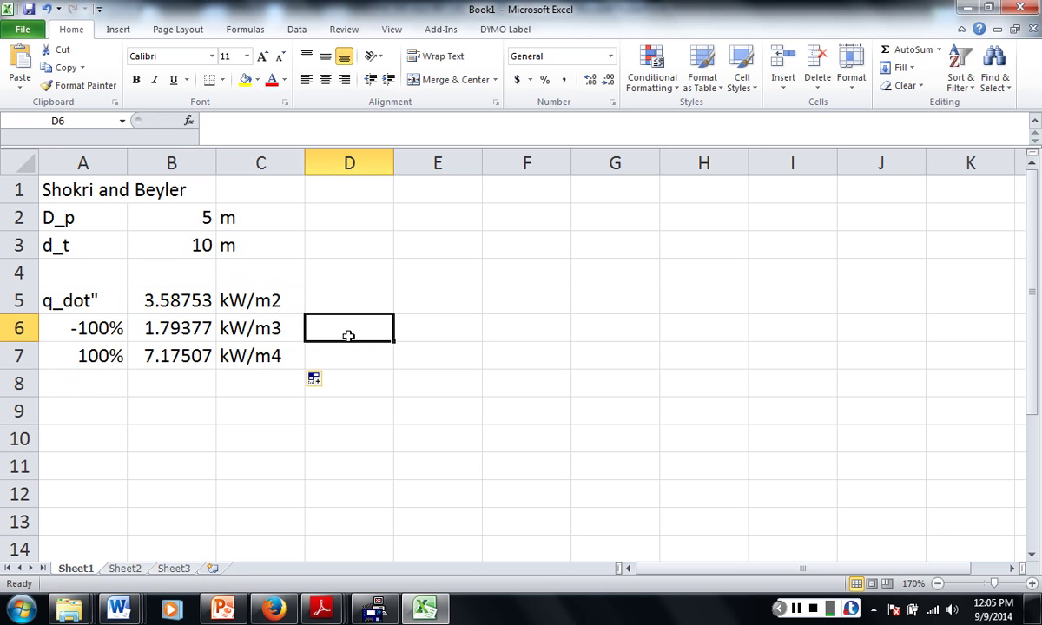
{"action": "key", "text": "shift+Down"}
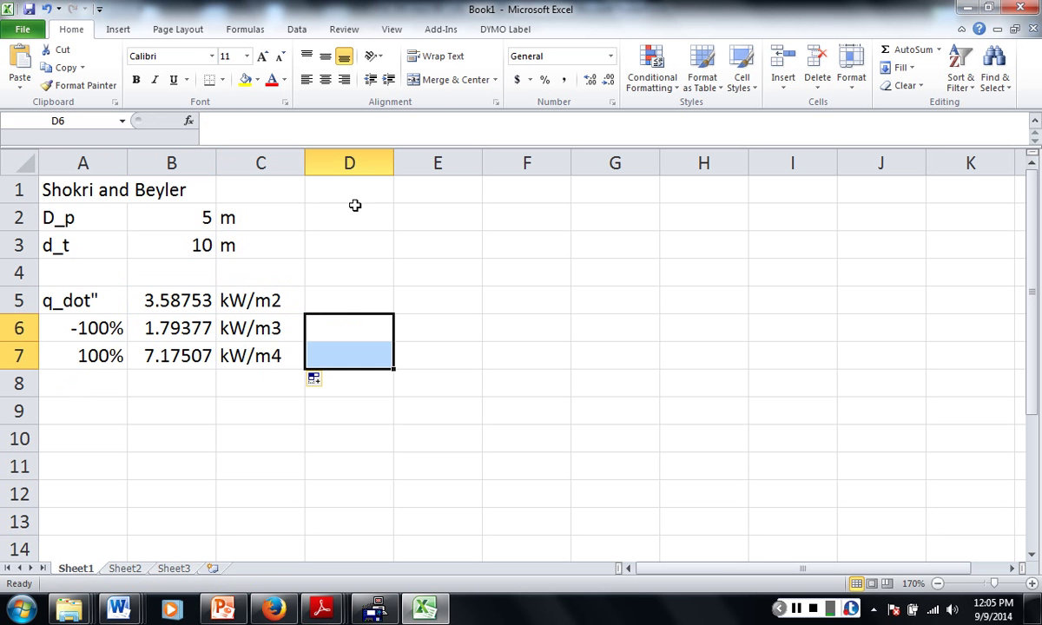
{"action": "left_click", "coordinate": [443, 80]}
{"action": "type", "text": "Range"}
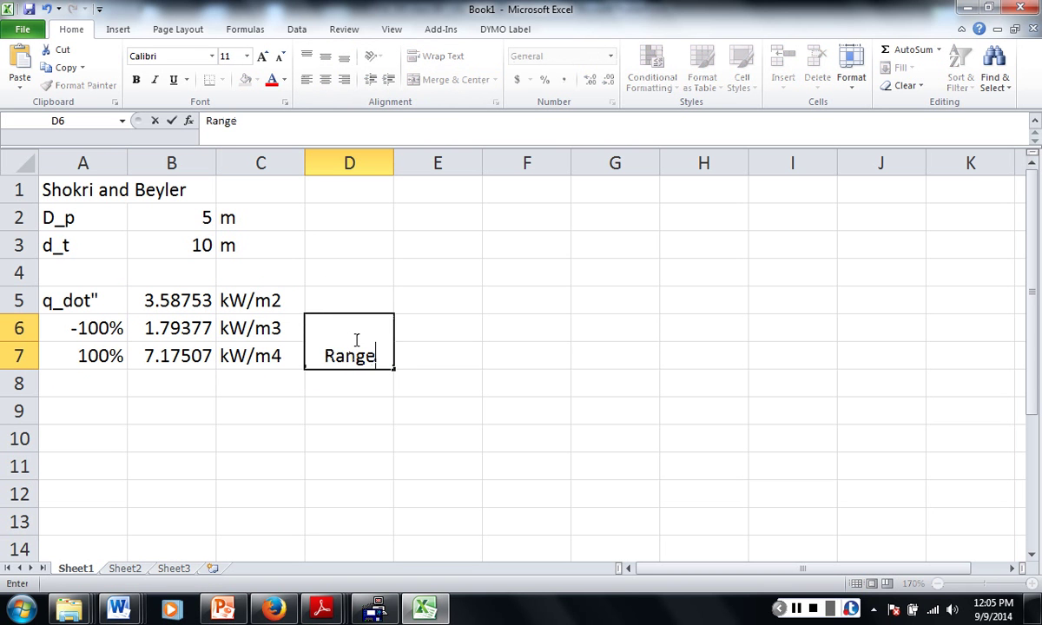
{"action": "type", "text": " of uncer"}
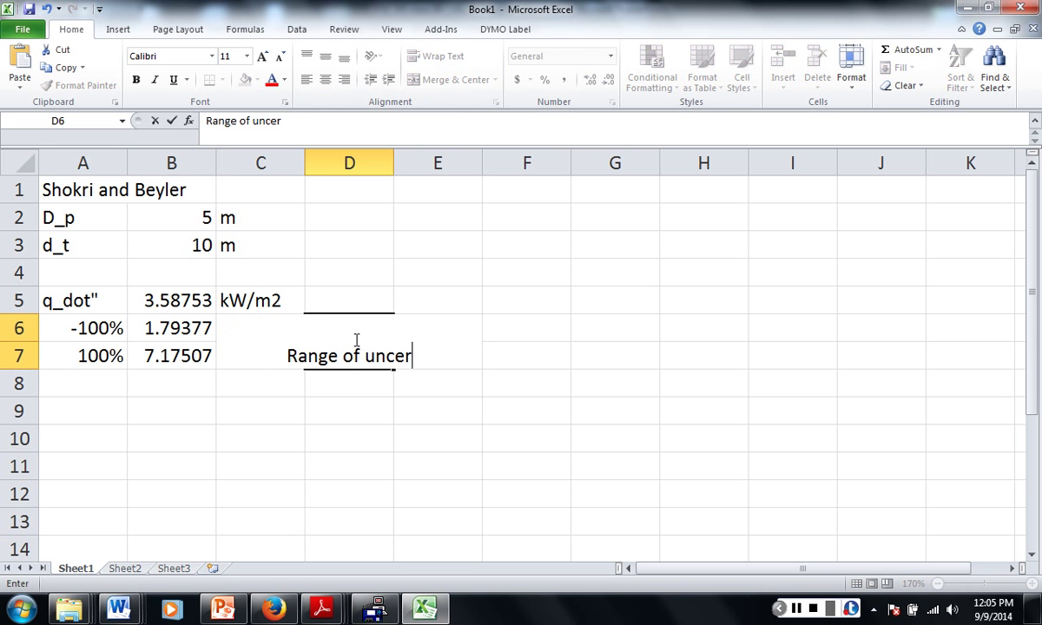
{"action": "type", "text": "tanty"}
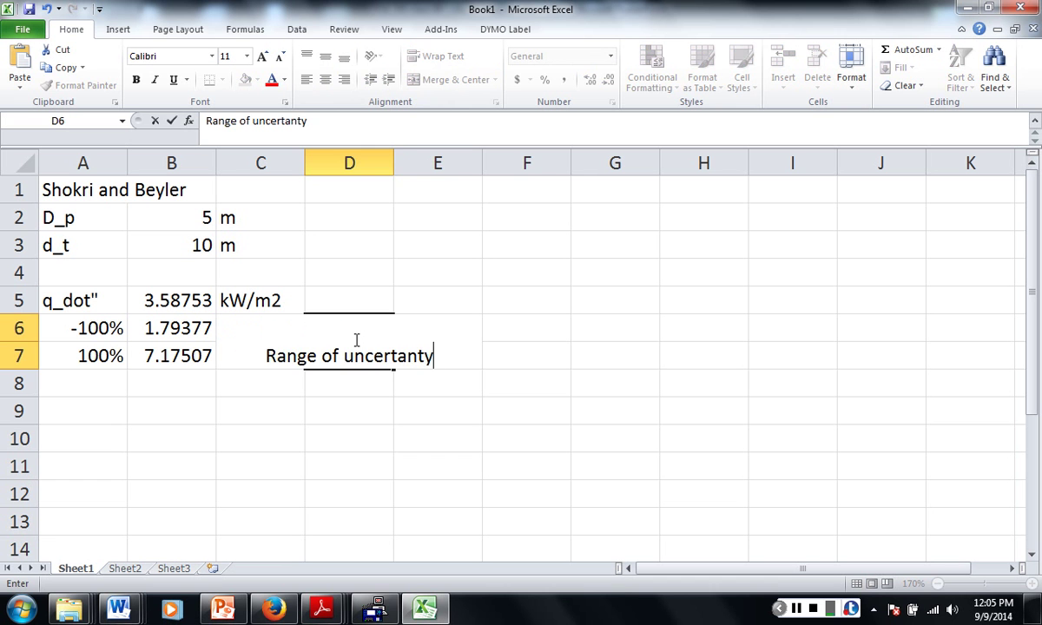
{"action": "left_click", "coordinate": [397, 428]}
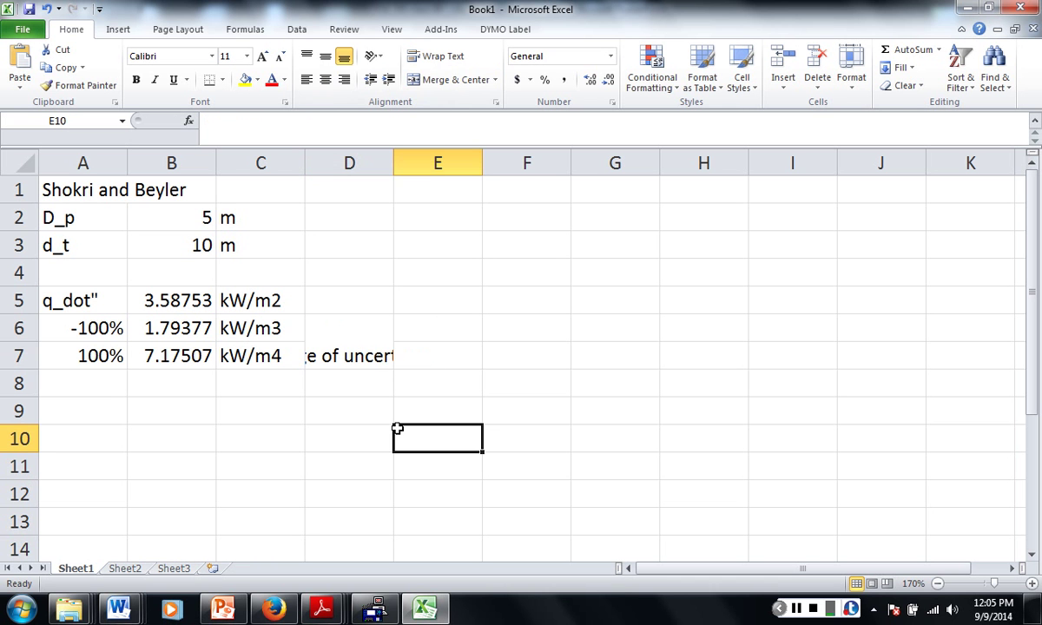
Step: Wrap the "Range of uncertanty" label within merged cell D6:D7 and widen column D so each word fits
{"action": "left_click", "coordinate": [352, 343]}
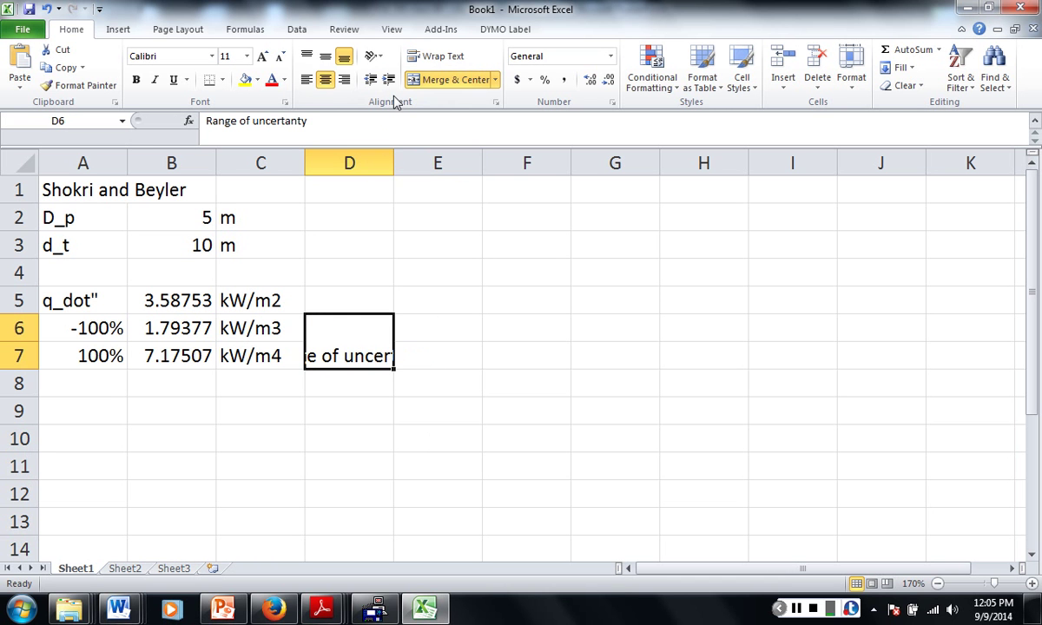
{"action": "left_click", "coordinate": [443, 58]}
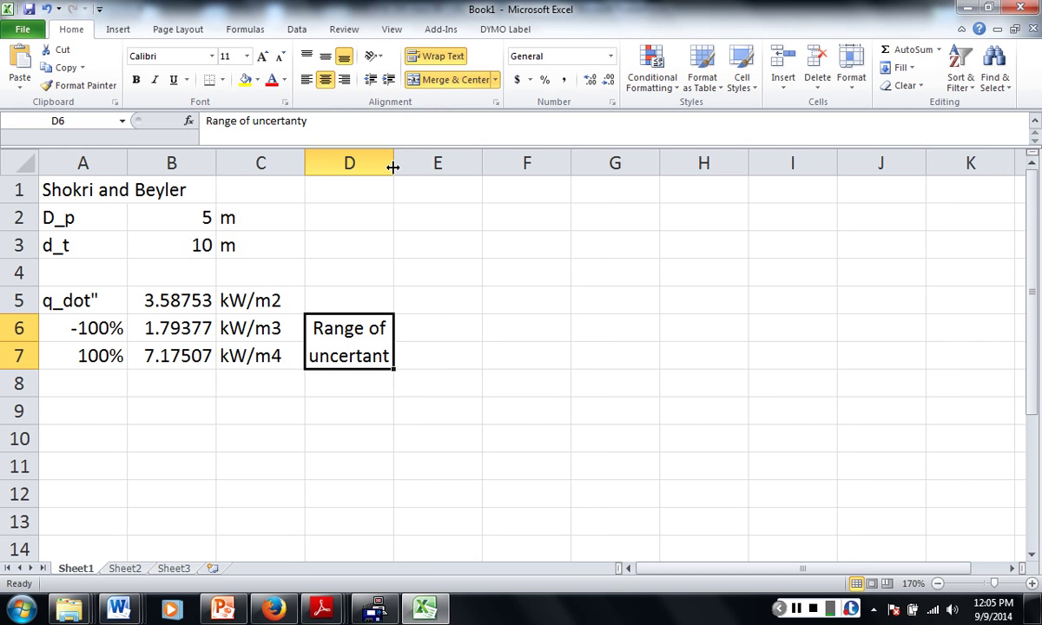
{"action": "left_click_drag", "start_coordinate": [394, 167], "coordinate": [432, 168]}
Step: Correct the units of the two bound values in C6 and C7 to kW/m2
{"action": "double_click", "coordinate": [276, 329]}
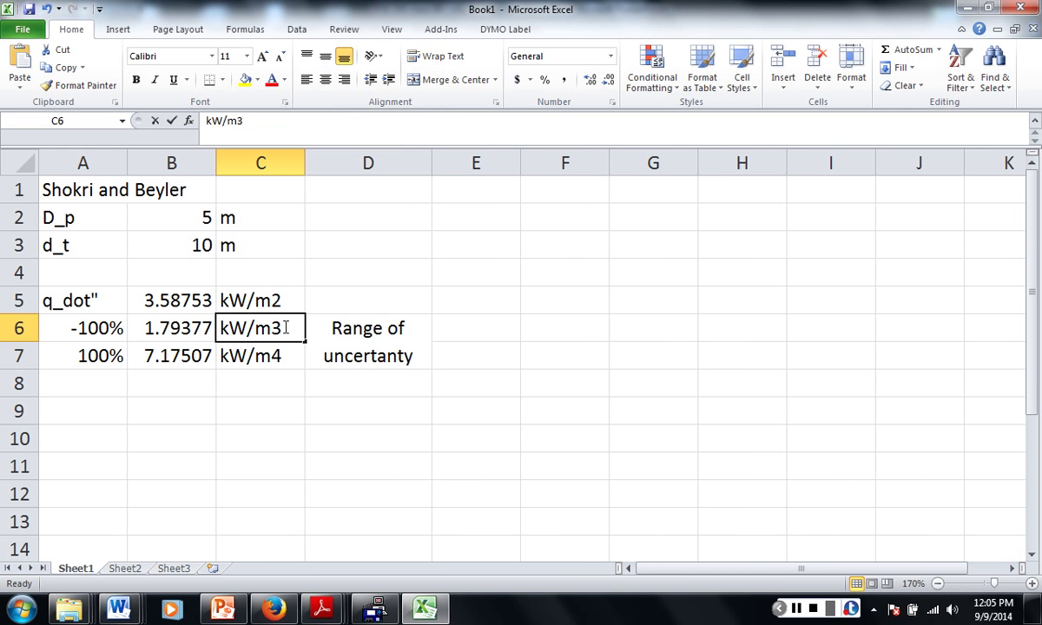
{"action": "key", "text": "BackSpace"}
{"action": "type", "text": "2"}
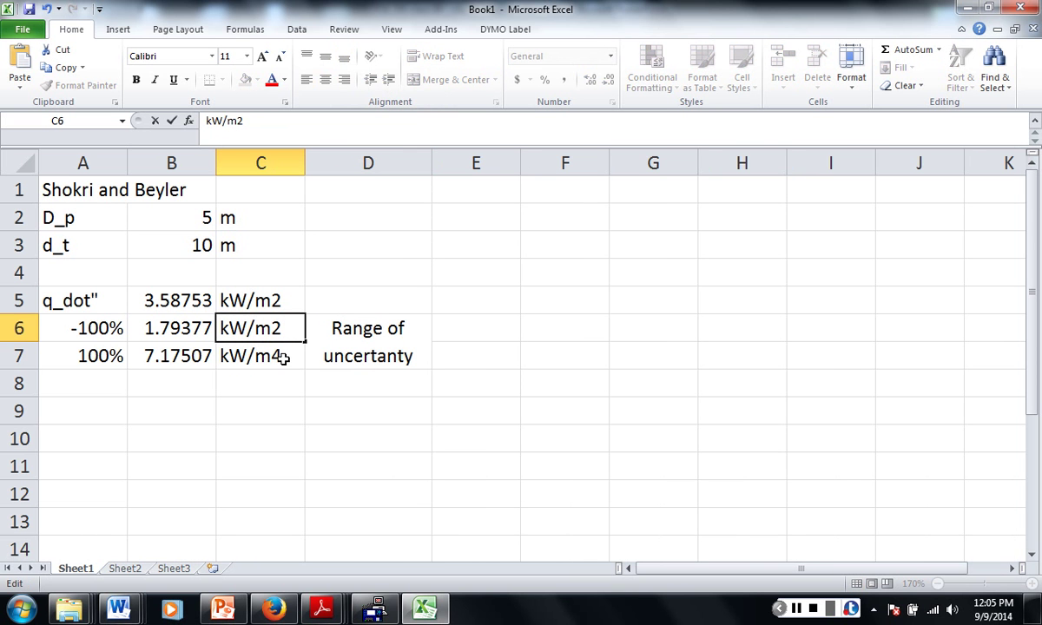
{"action": "double_click", "coordinate": [285, 358]}
{"action": "key", "text": "BackSpace"}
{"action": "type", "text": "2"}
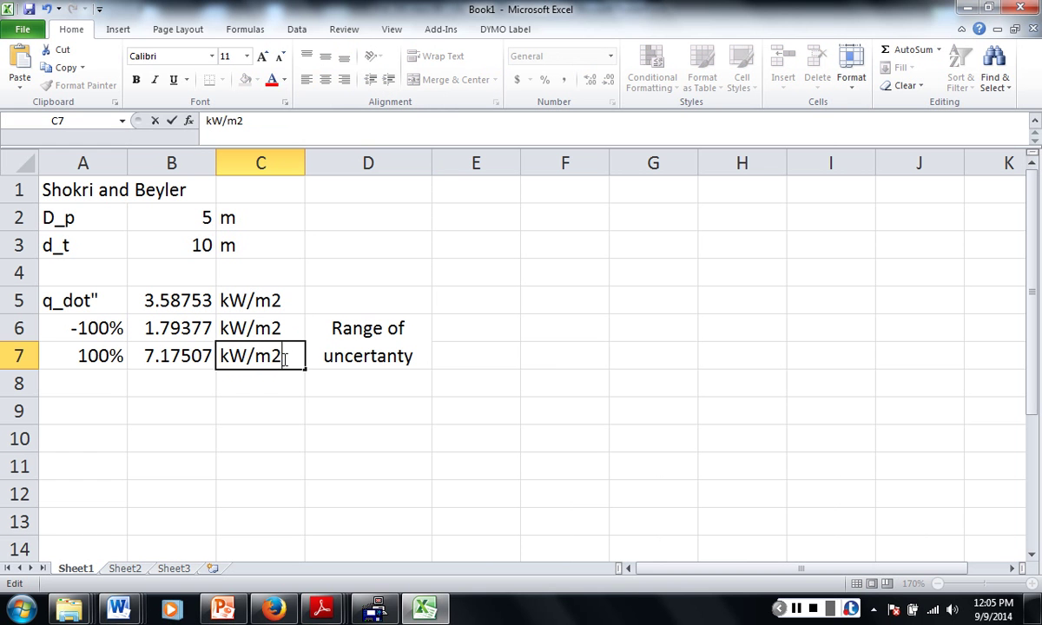
{"action": "key", "text": "Return"}
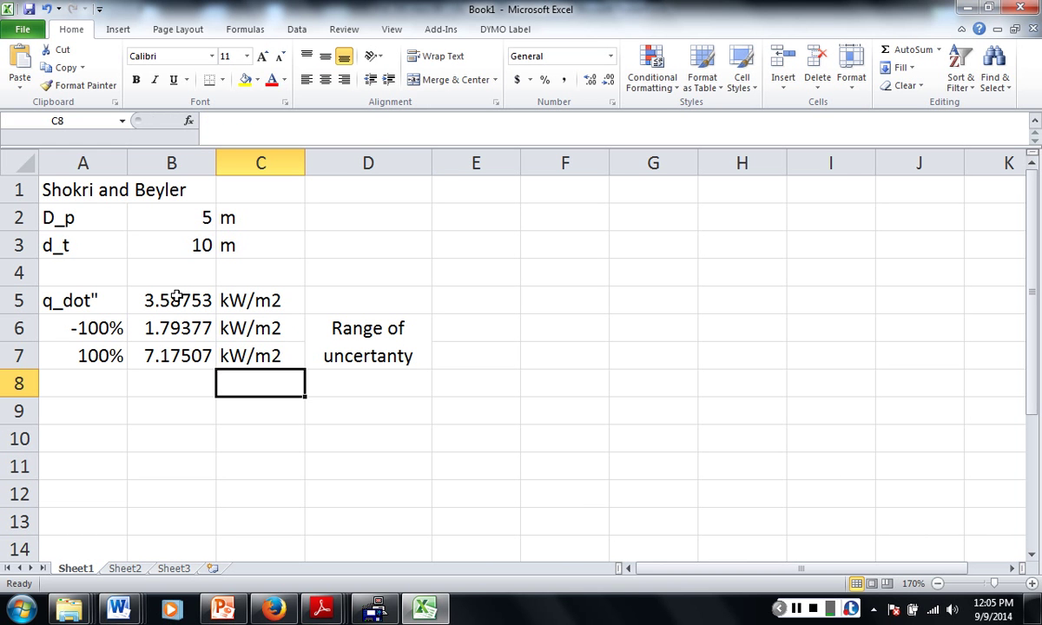
Step: Review the bound formulas in B6 and B7 and the heat flux formula in B5, widening column B to about three times its width
{"action": "left_click", "coordinate": [172, 325]}
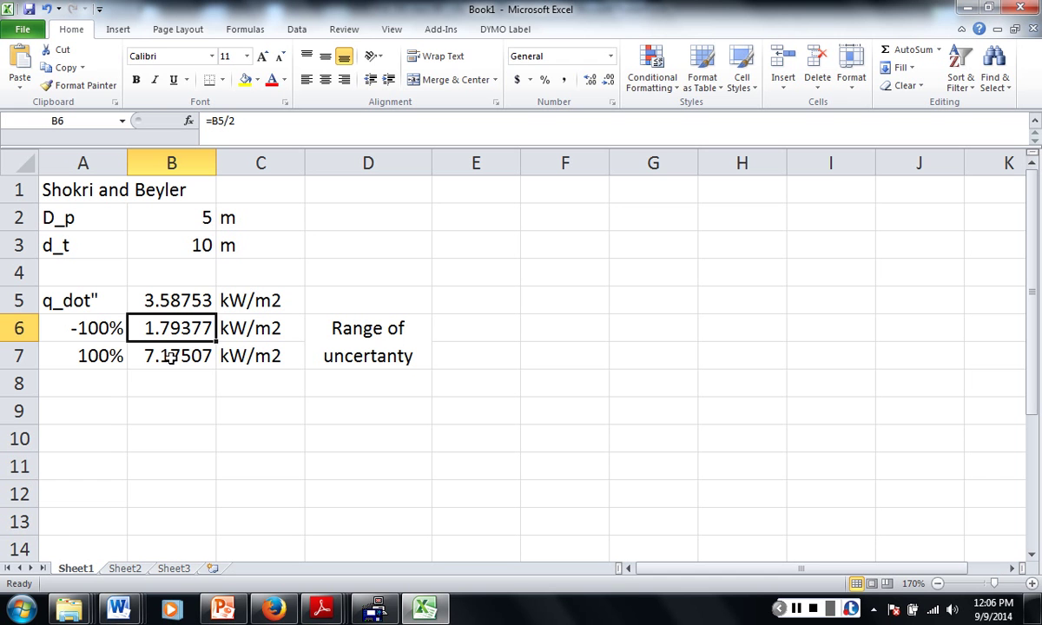
{"action": "left_click", "coordinate": [171, 357]}
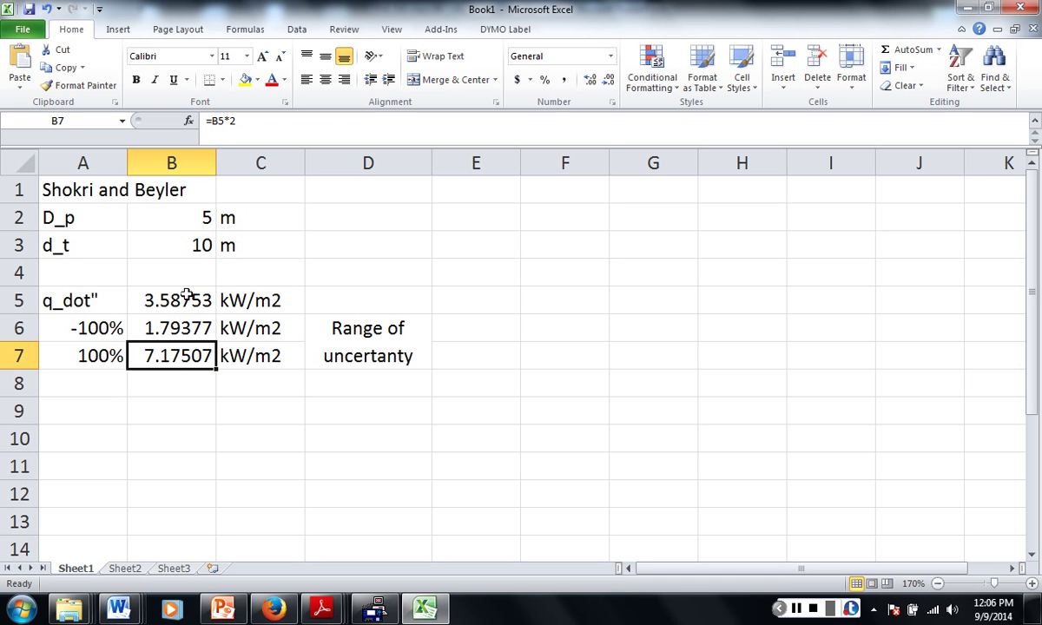
{"action": "left_click", "coordinate": [381, 127]}
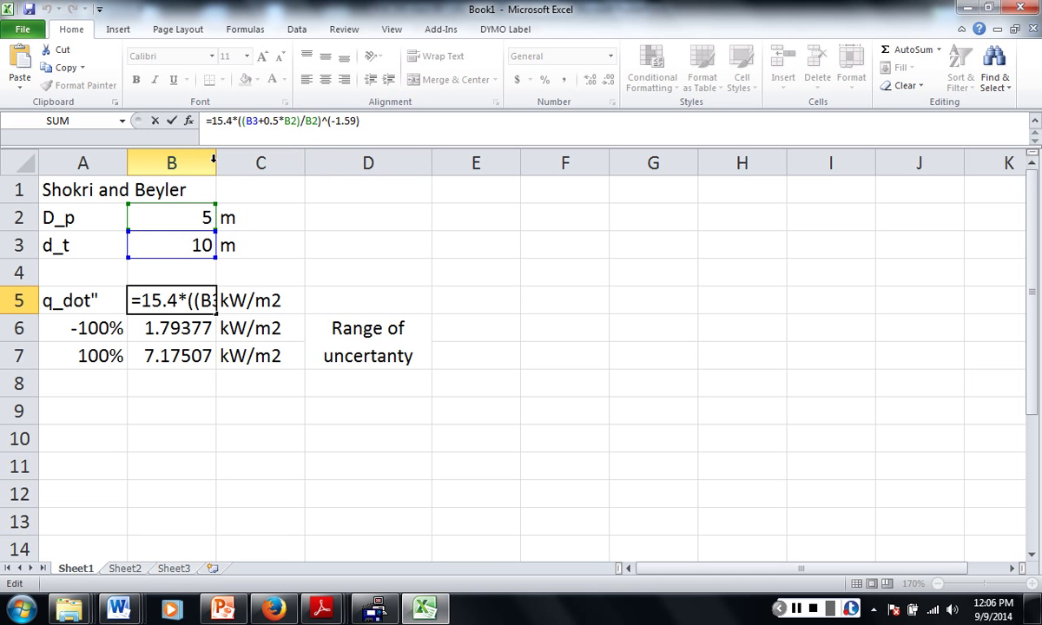
{"action": "key", "text": "ctrl+Return"}
{"action": "left_click_drag", "start_coordinate": [213, 162], "coordinate": [390, 163]}
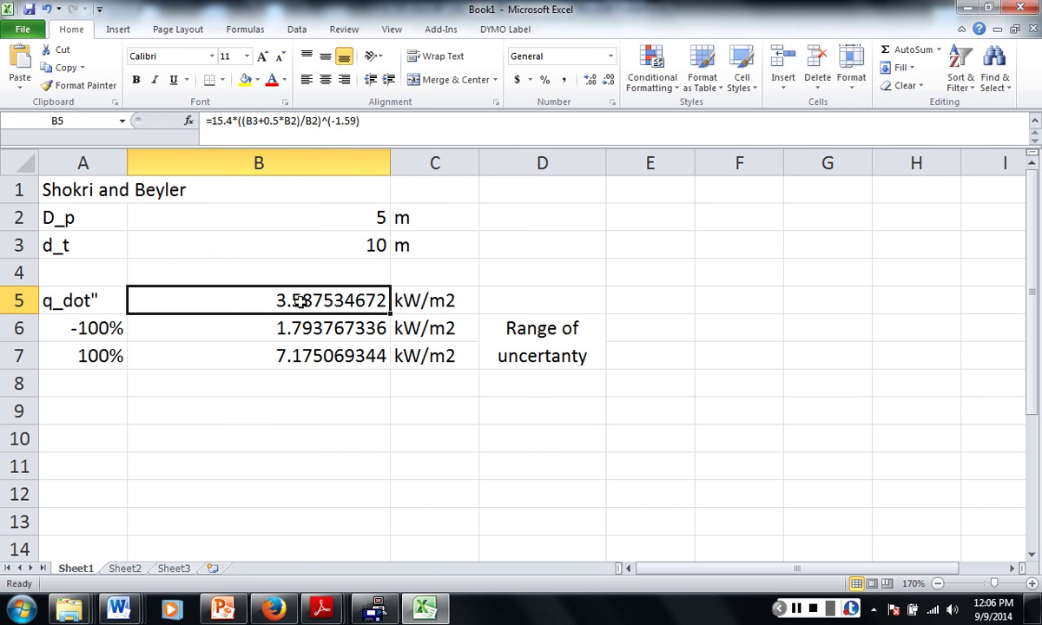
{"action": "left_click", "coordinate": [397, 129]}
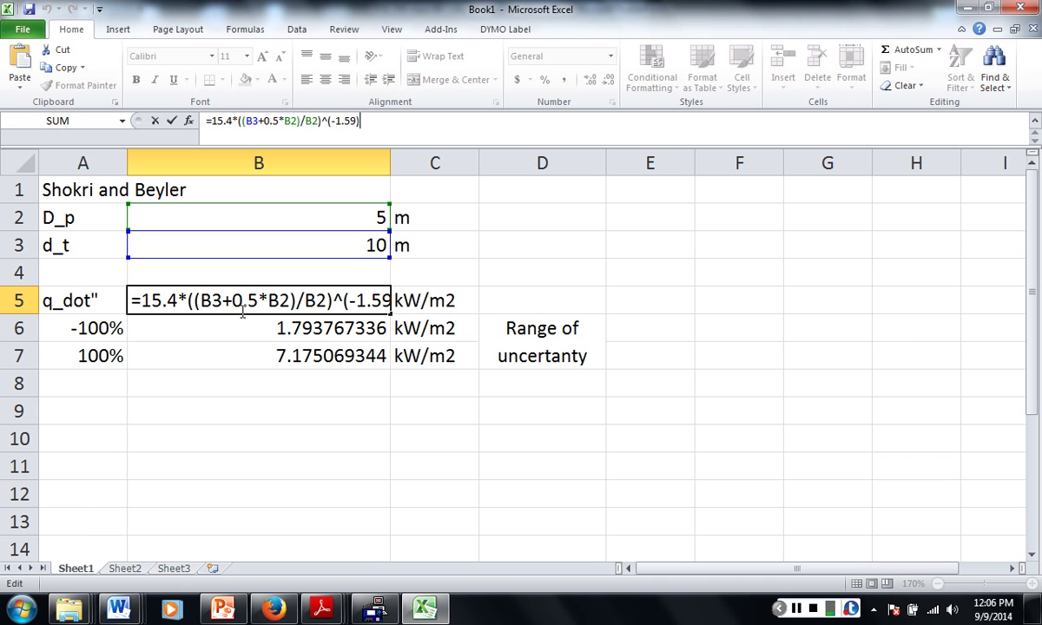
{"action": "key", "text": "ctrl+Return"}
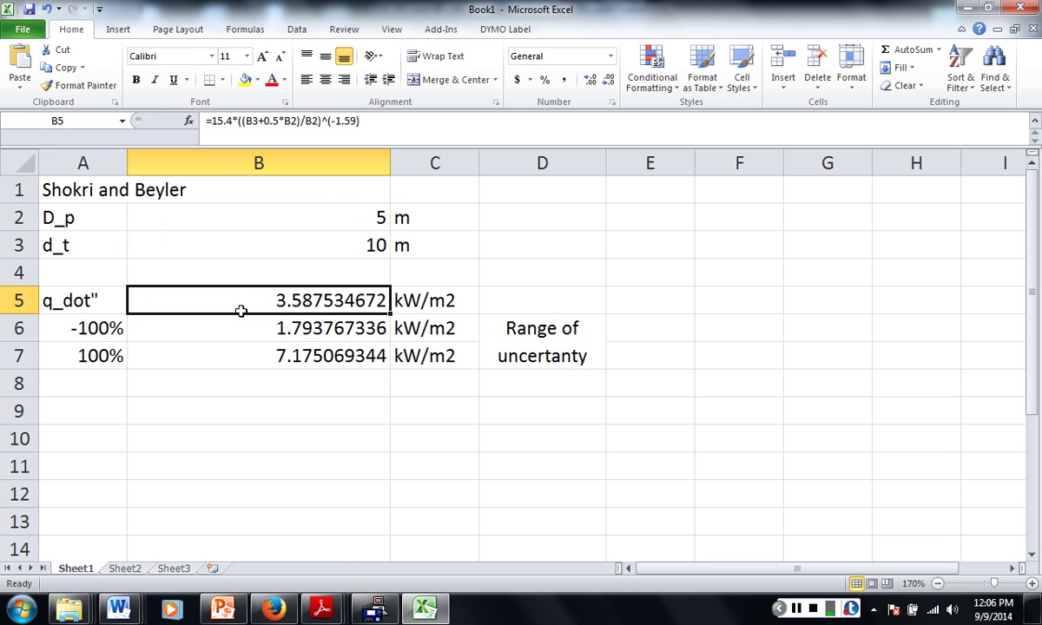
Step: Try to add a plus sign in front of the 100% label in A7
{"action": "left_click", "coordinate": [82, 356]}
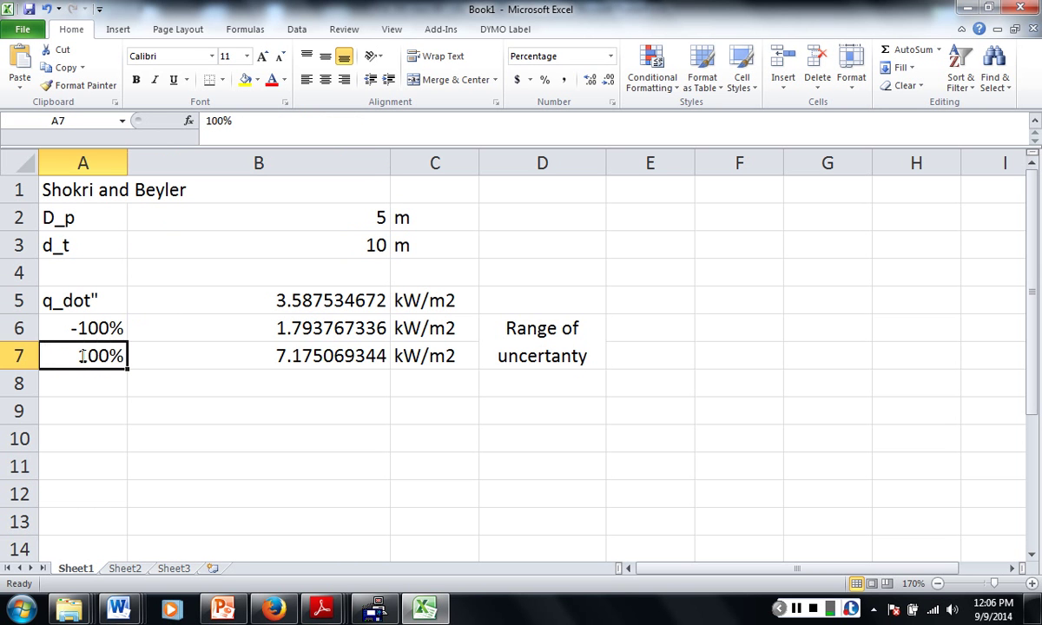
{"action": "double_click", "coordinate": [81, 355]}
{"action": "type", "text": "+"}
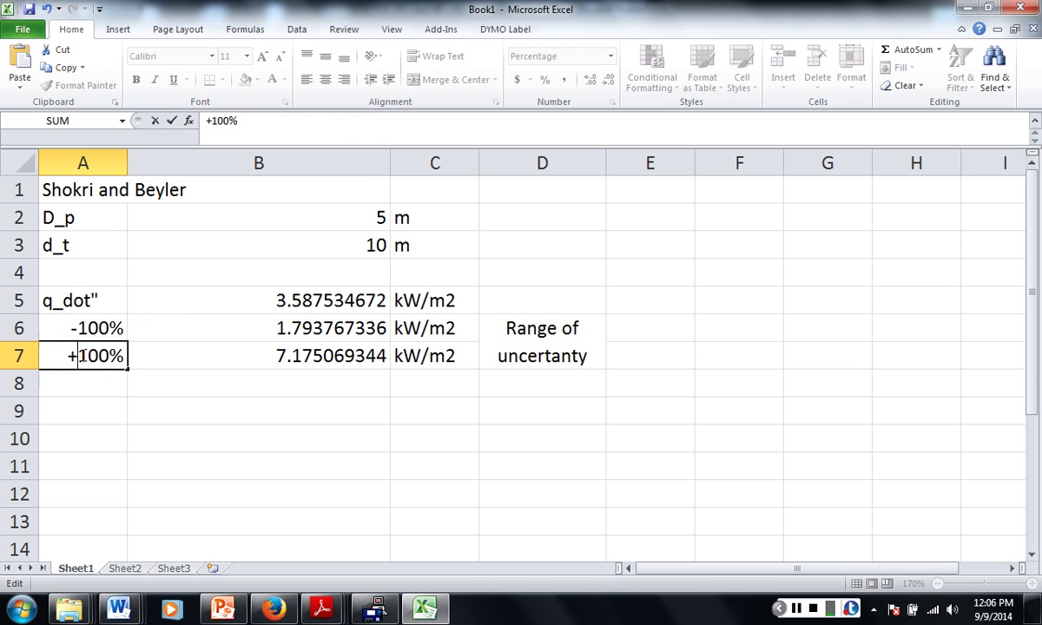
{"action": "key", "text": "Return"}
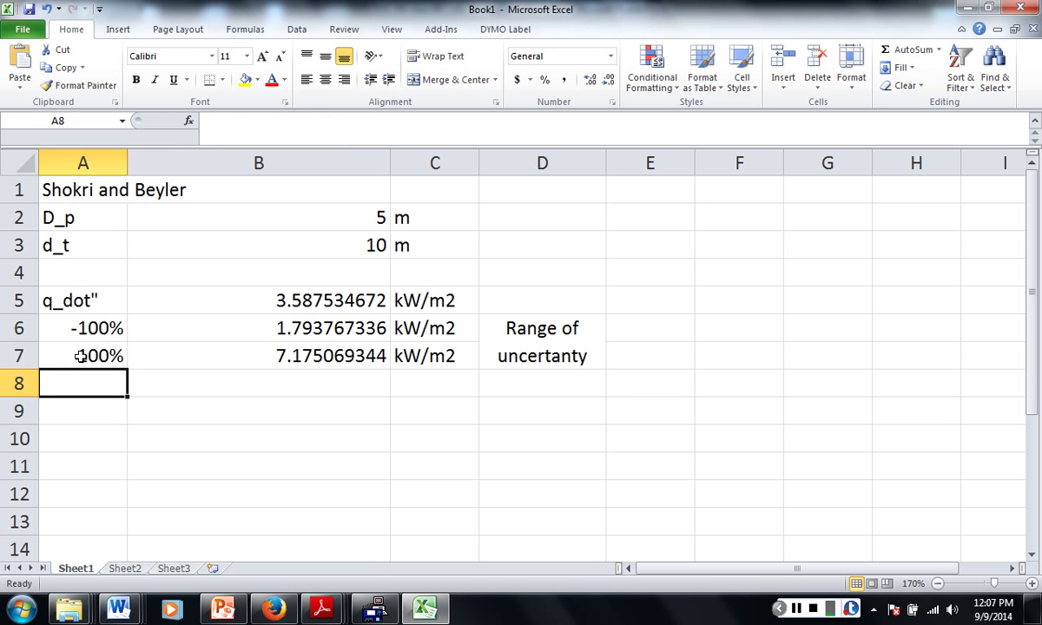
Step: Change the upper-bound label in A7 to "(plus) 100%" and widen column A to fit it
{"action": "double_click", "coordinate": [81, 355]}
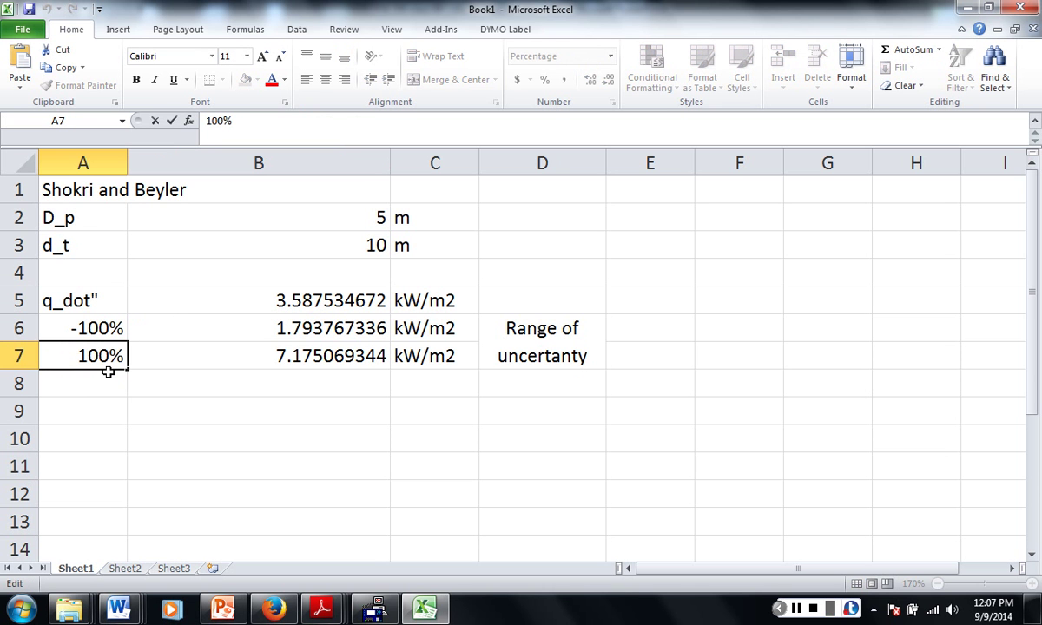
{"action": "type", "text": "plut"}
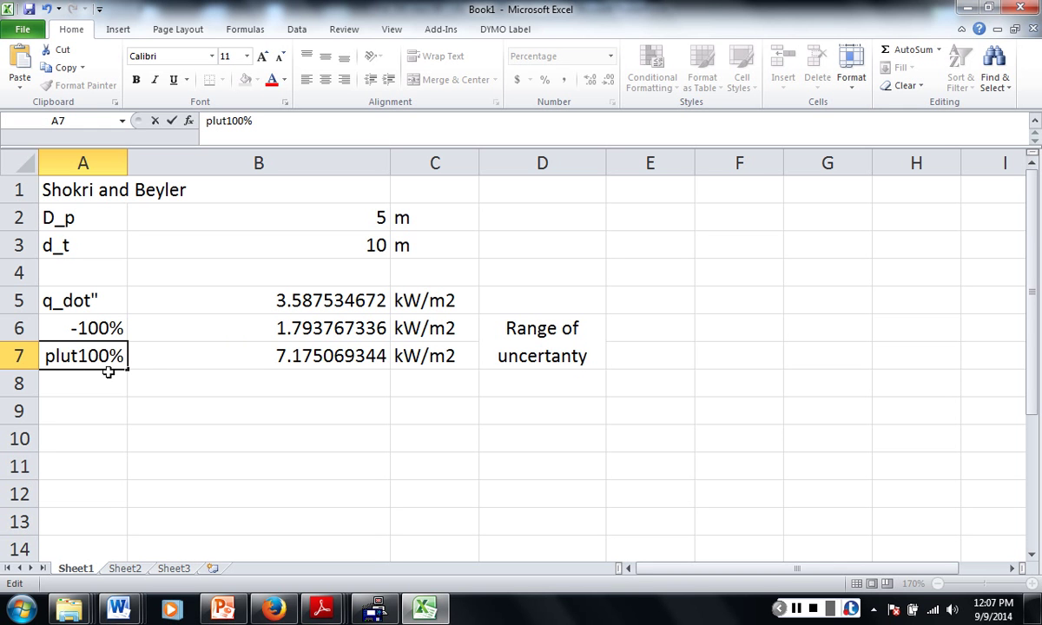
{"action": "key", "text": "BackSpace"}
{"action": "type", "text": "s"}
{"action": "key", "text": "Return"}
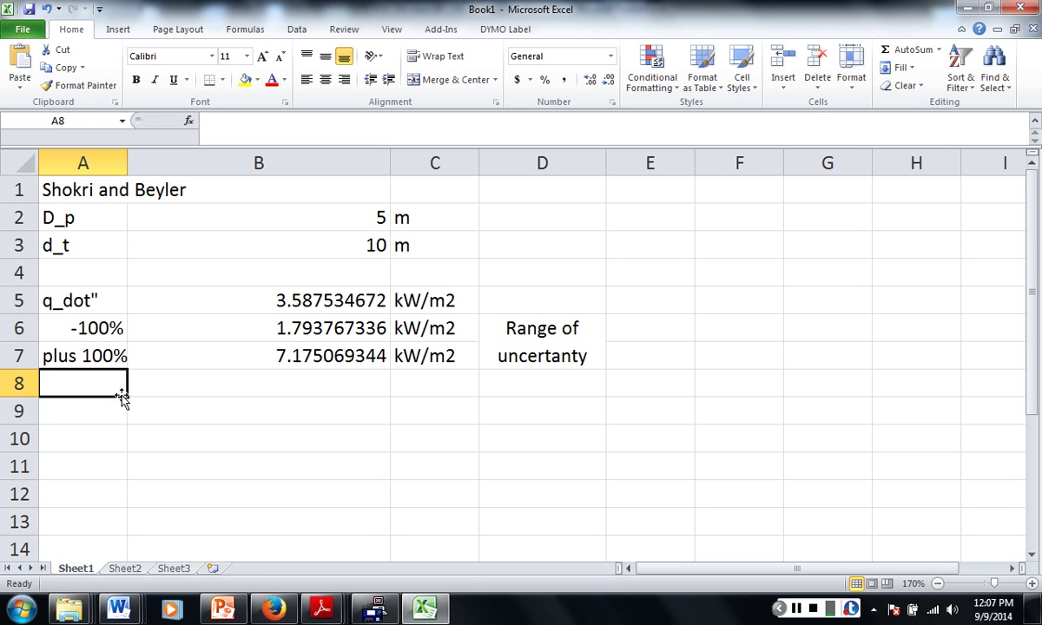
{"action": "double_click", "coordinate": [79, 358]}
{"action": "type", "text": ")"}
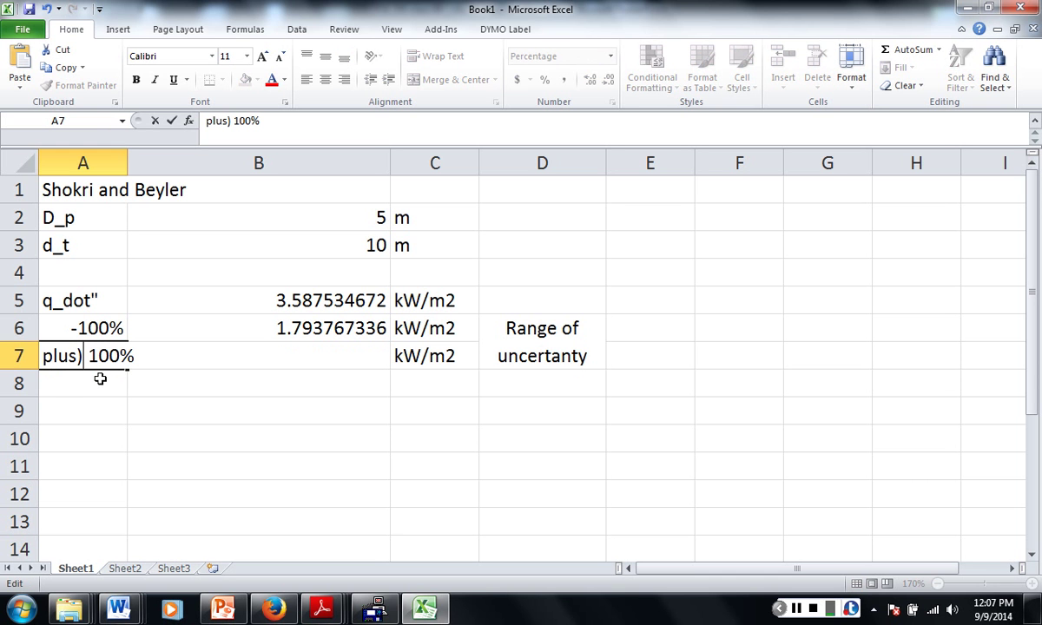
{"action": "left_click", "coordinate": [52, 364]}
{"action": "type", "text": "("}
{"action": "key", "text": "Return"}
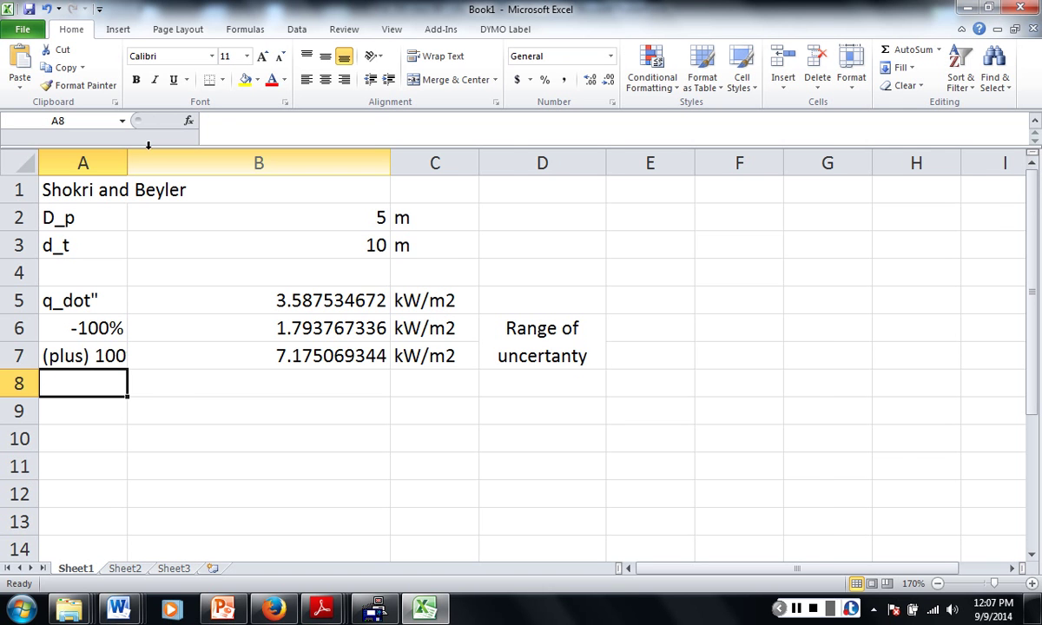
{"action": "left_click_drag", "start_coordinate": [128, 155], "coordinate": [162, 156]}
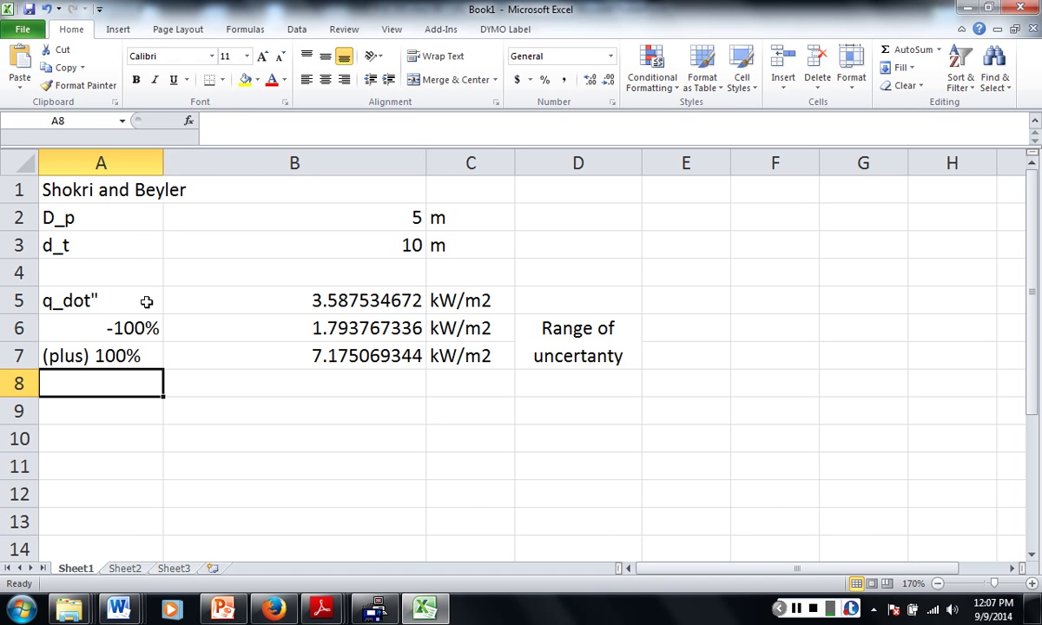
Step: Change the lower-bound label in A6 to "(minus) 100%"
{"action": "double_click", "coordinate": [114, 328]}
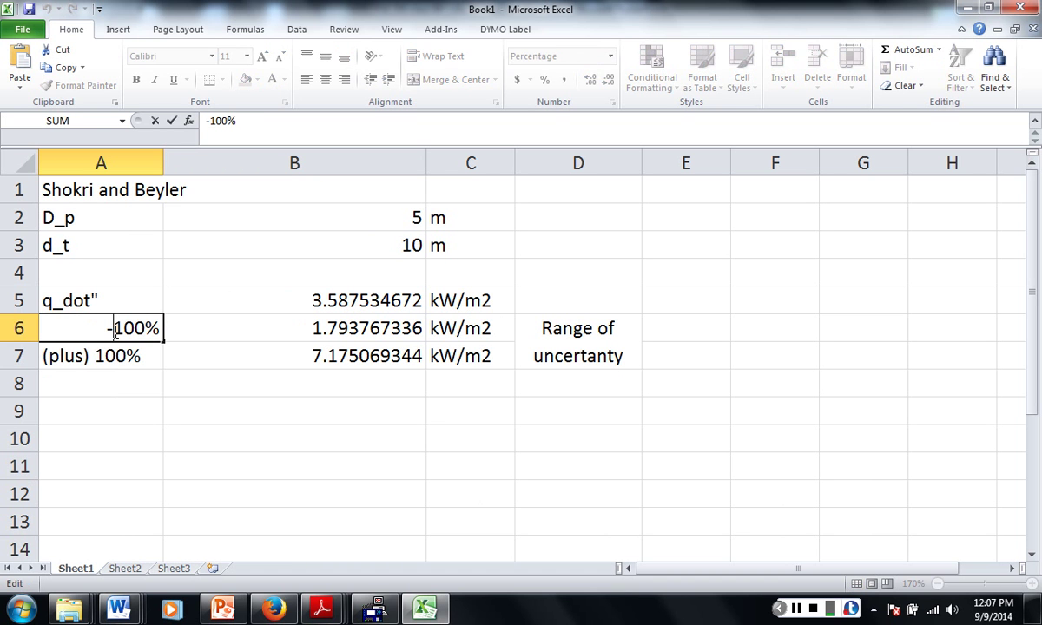
{"action": "key", "text": "BackSpace"}
{"action": "type", "text": "(mi"}
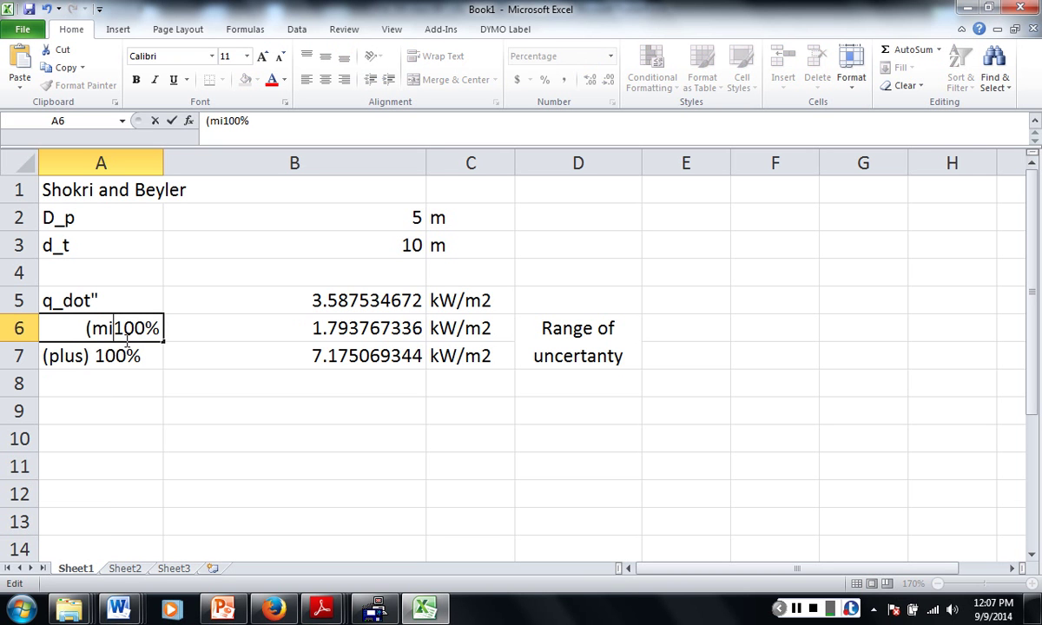
{"action": "type", "text": "nus)"}
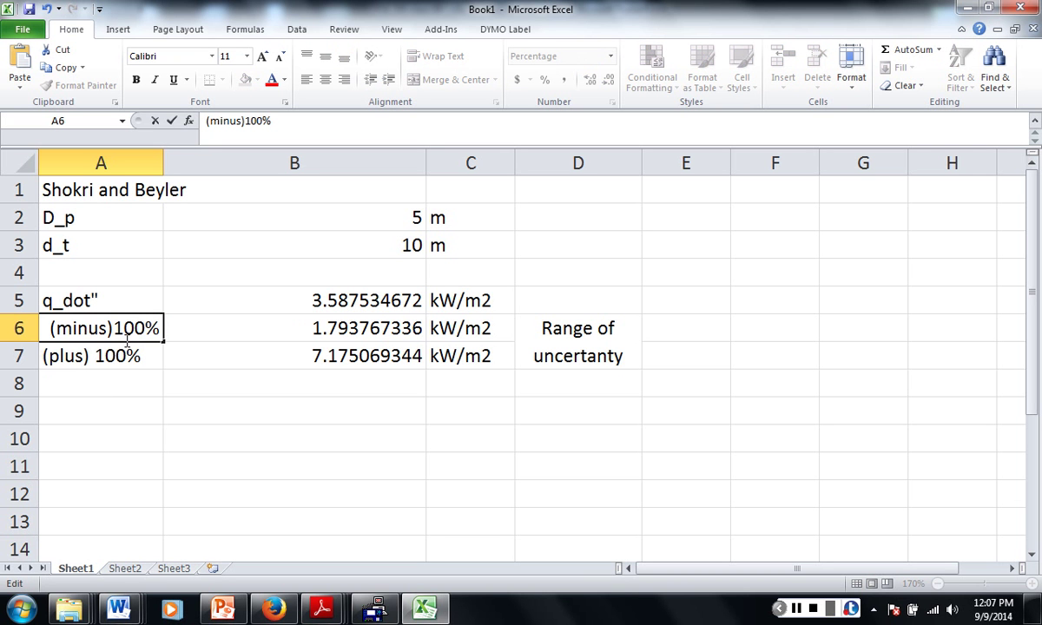
{"action": "key", "text": "Return"}
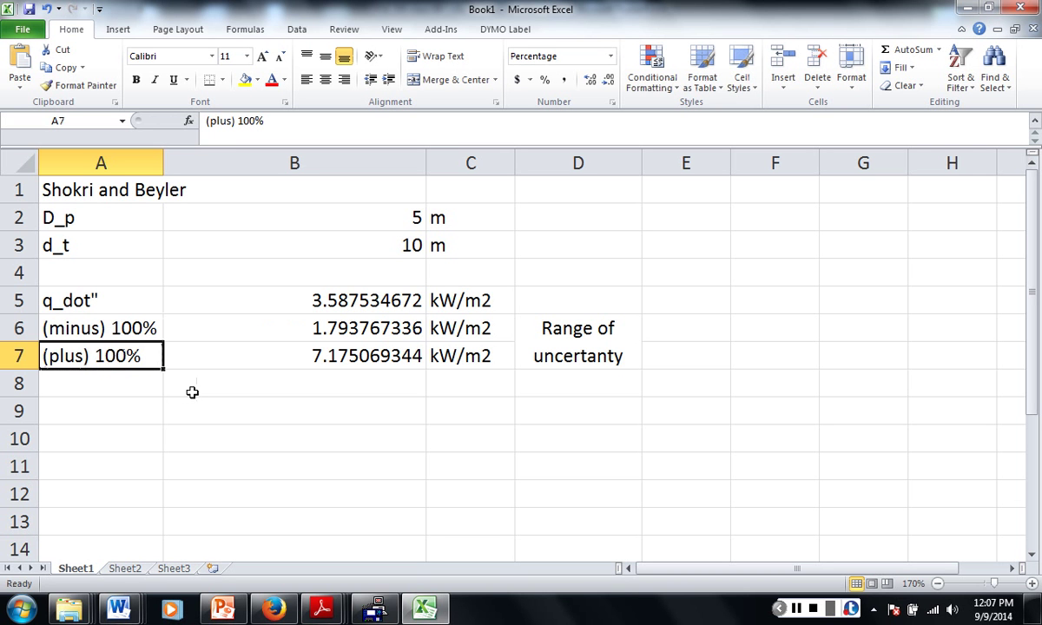
Step: Enter the heading "Point source model" in A9 for a second calculation below the Shokri and Beyler block
{"action": "left_click", "coordinate": [321, 299]}
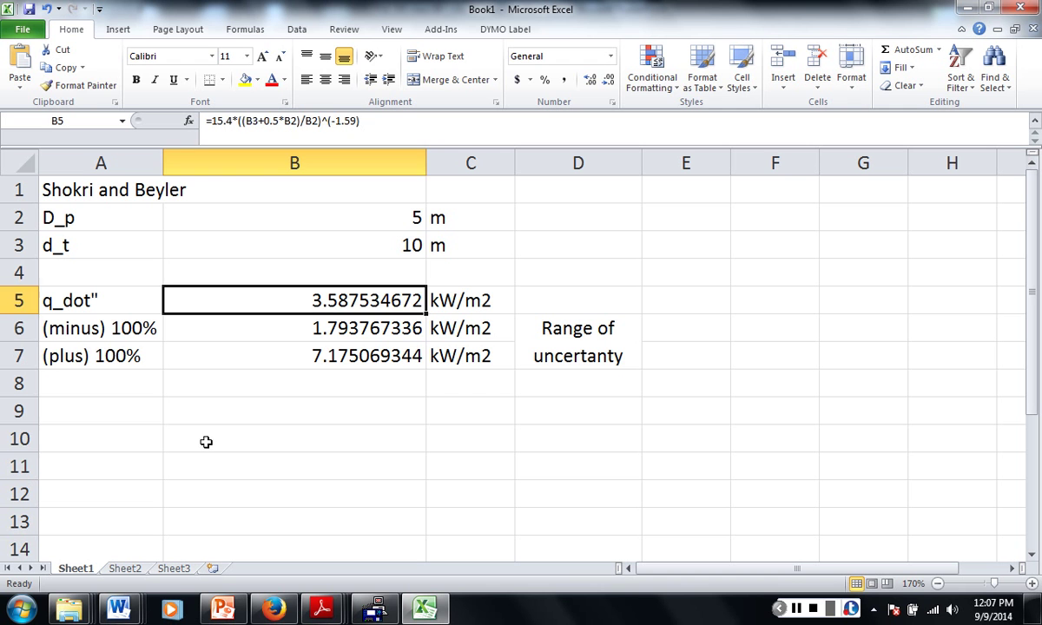
{"action": "left_click", "coordinate": [123, 439]}
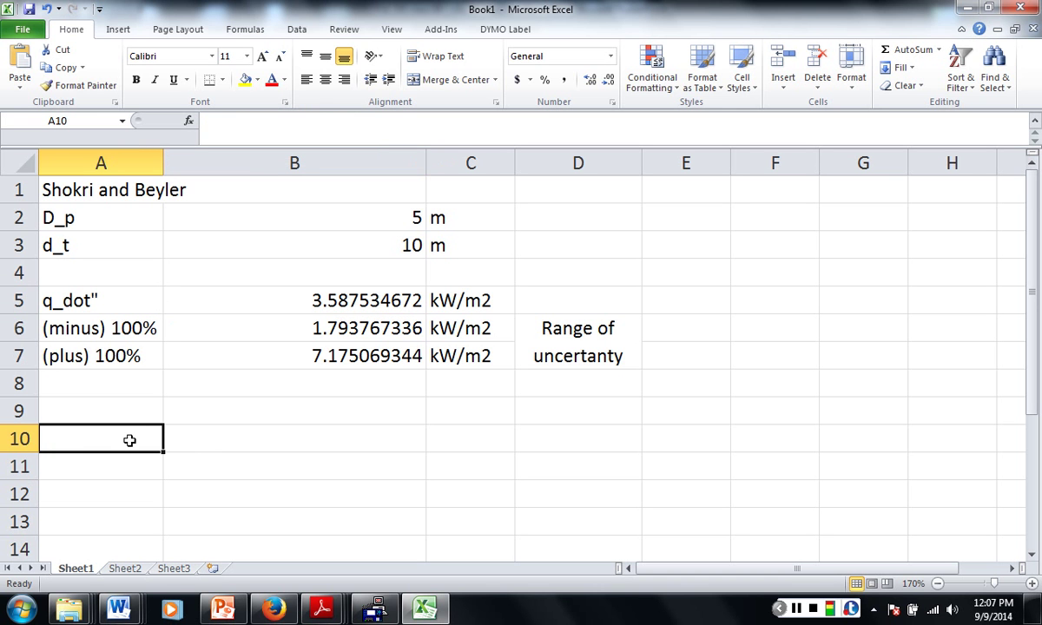
{"action": "left_click", "coordinate": [141, 413]}
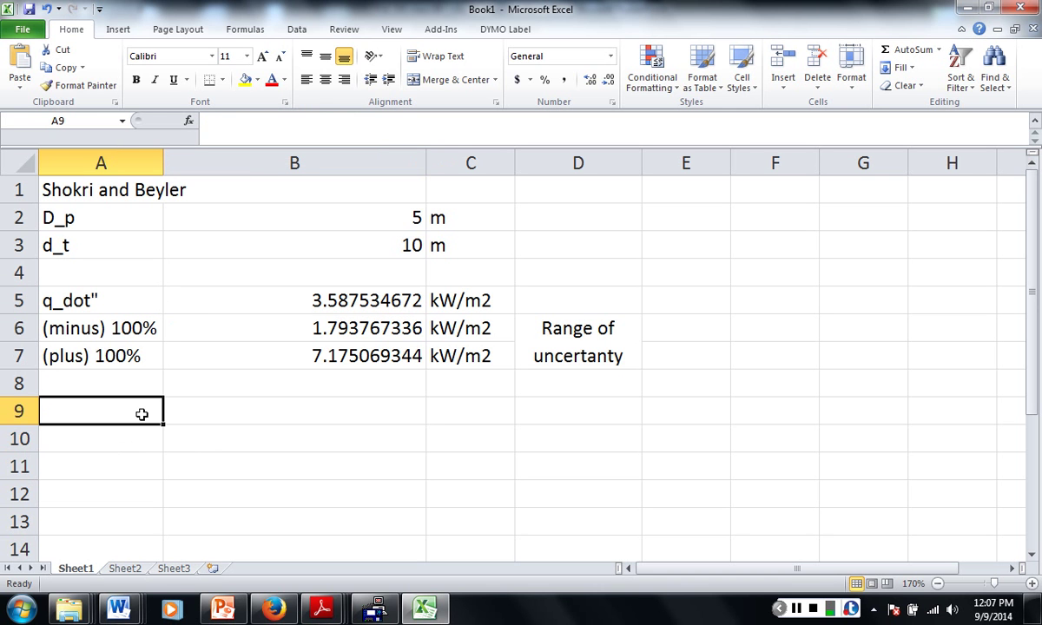
{"action": "type", "text": "Point sour"}
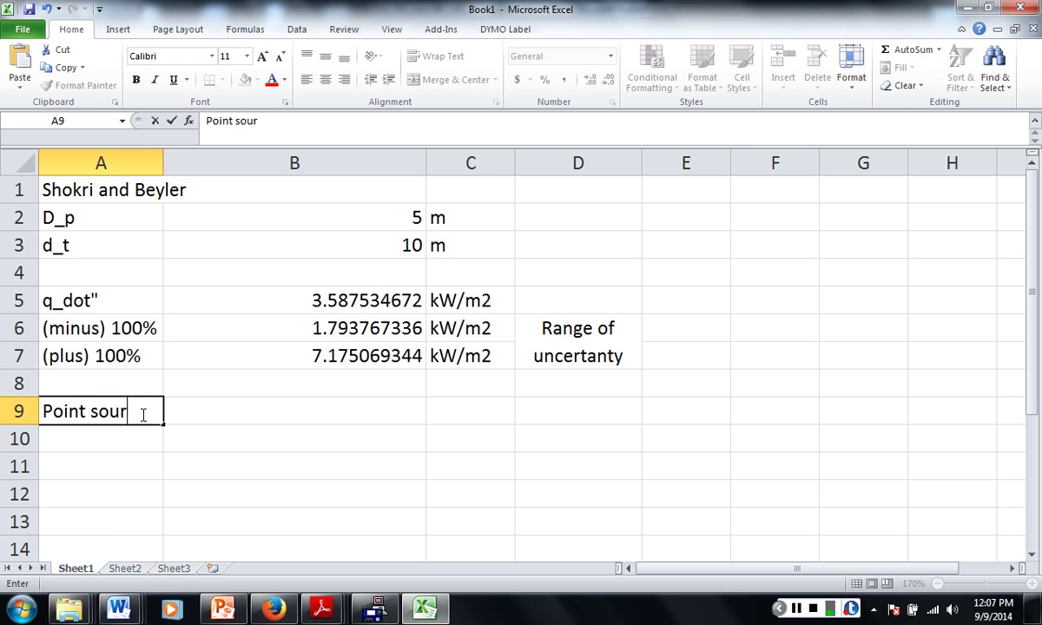
{"action": "type", "text": "ce model"}
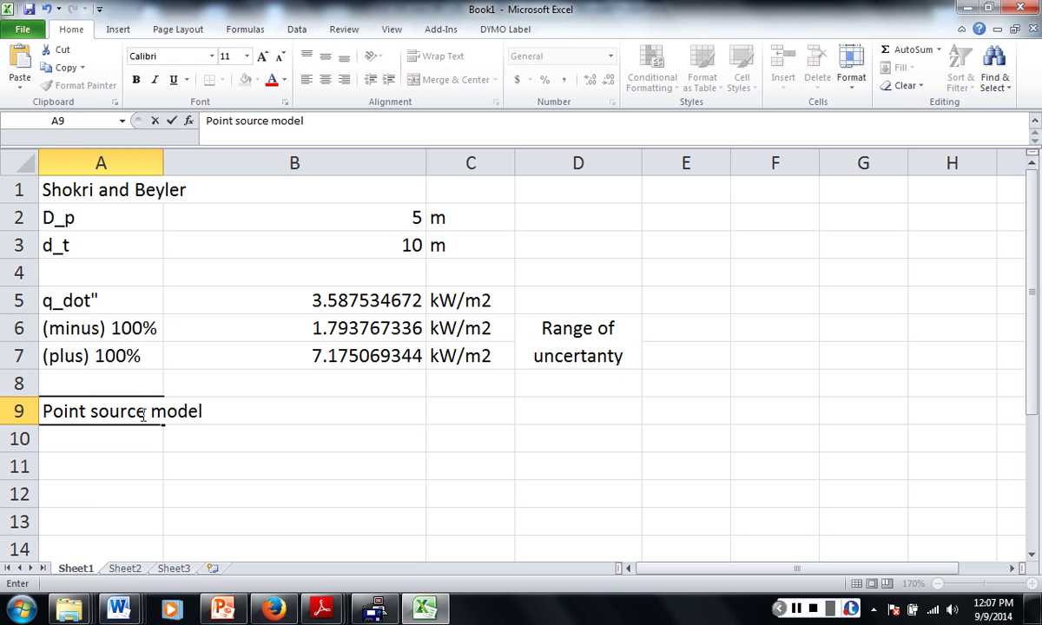
{"action": "key", "text": "Return"}
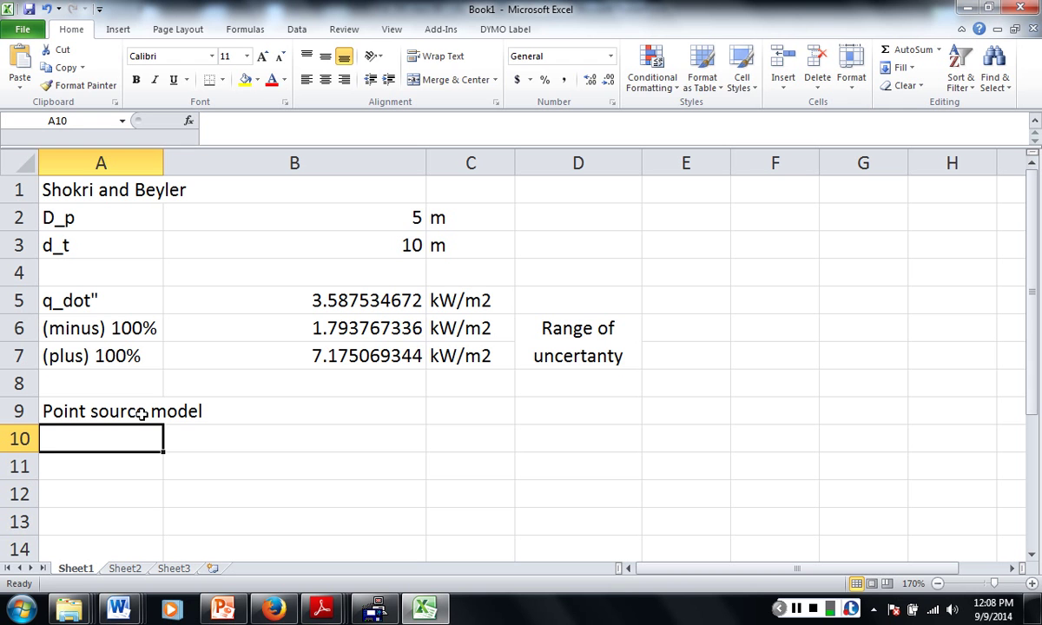
Step: Enter the input label "radiative fraction" in A10 under the point source heading
{"action": "type", "text": "Radia"}
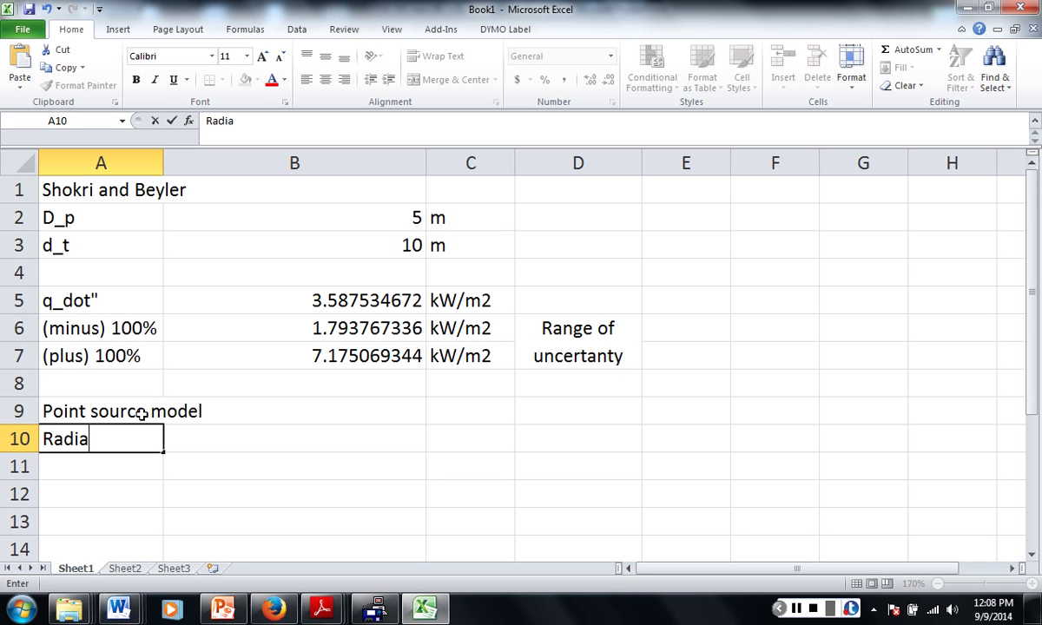
{"action": "key", "text": "BackSpace"}
{"action": "key", "text": "BackSpace"}
{"action": "key", "text": "BackSpace"}
{"action": "key", "text": "BackSpace"}
{"action": "key", "text": "BackSpace"}
{"action": "type", "text": "radi"}
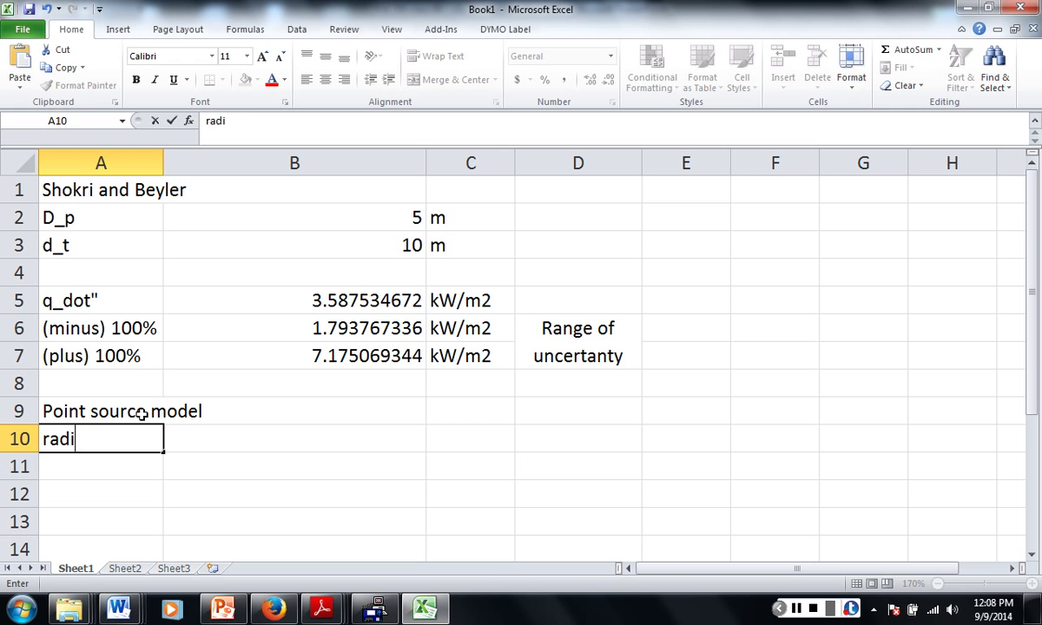
{"action": "type", "text": "ative fra"}
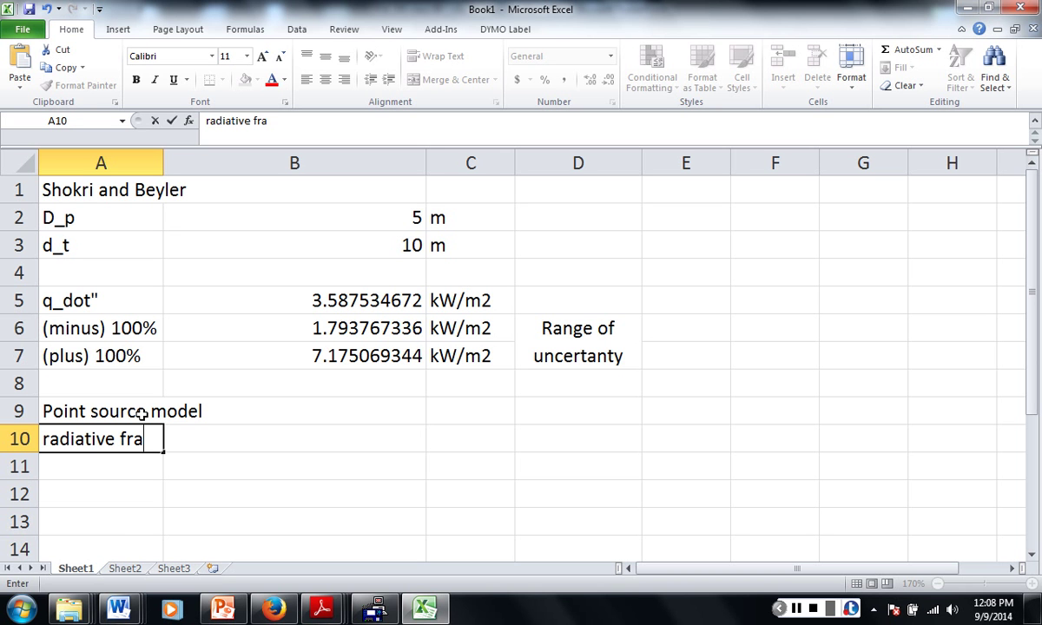
{"action": "type", "text": "ction"}
{"action": "key", "text": "Return"}
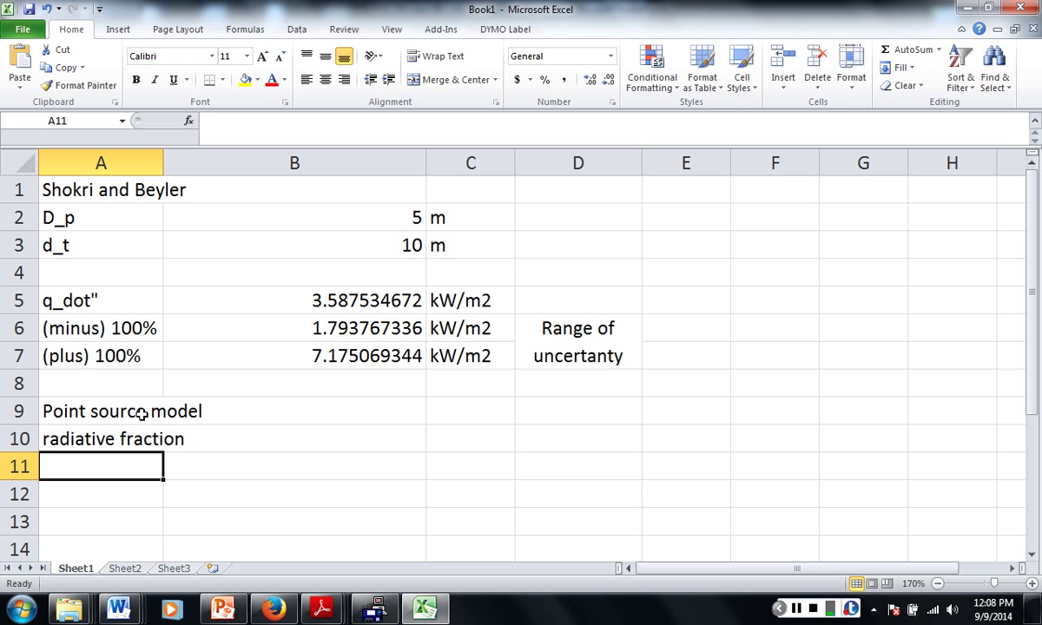
Step: Enter the input label "Q_dot" in A11 and widen column A to fit the point source labels
{"action": "type", "text": "Q"}
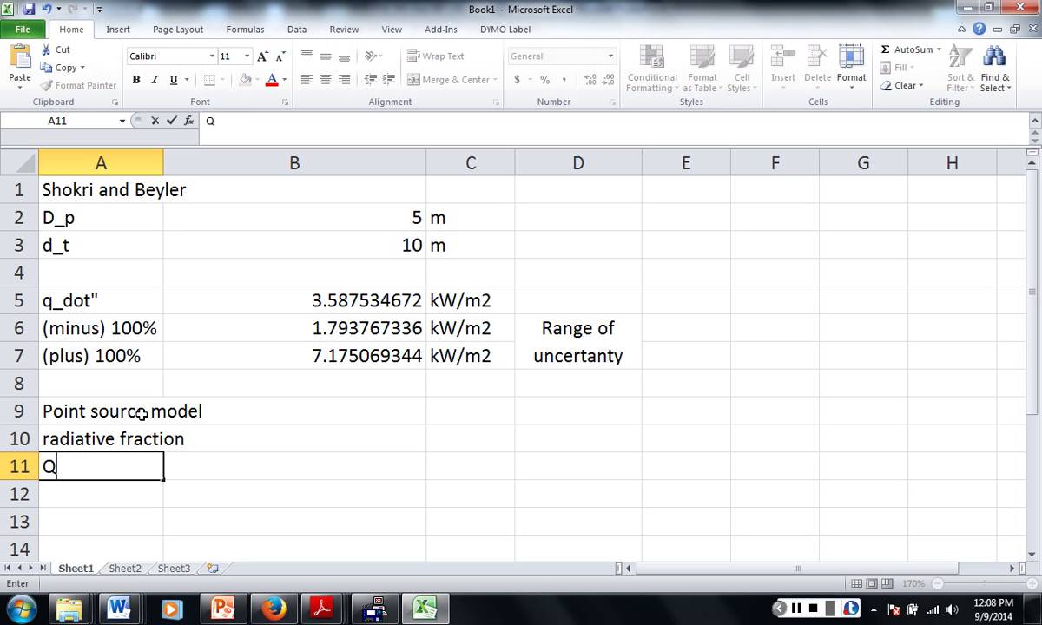
{"action": "type", "text": "_dot"}
{"action": "key", "text": "Return"}
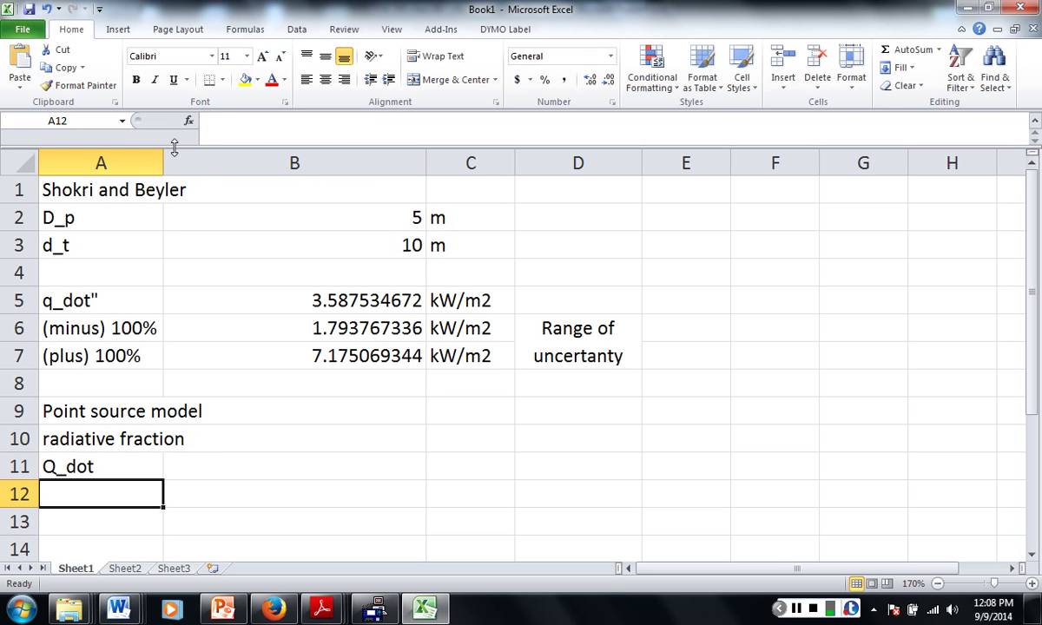
{"action": "left_click_drag", "start_coordinate": [164, 164], "coordinate": [211, 168]}
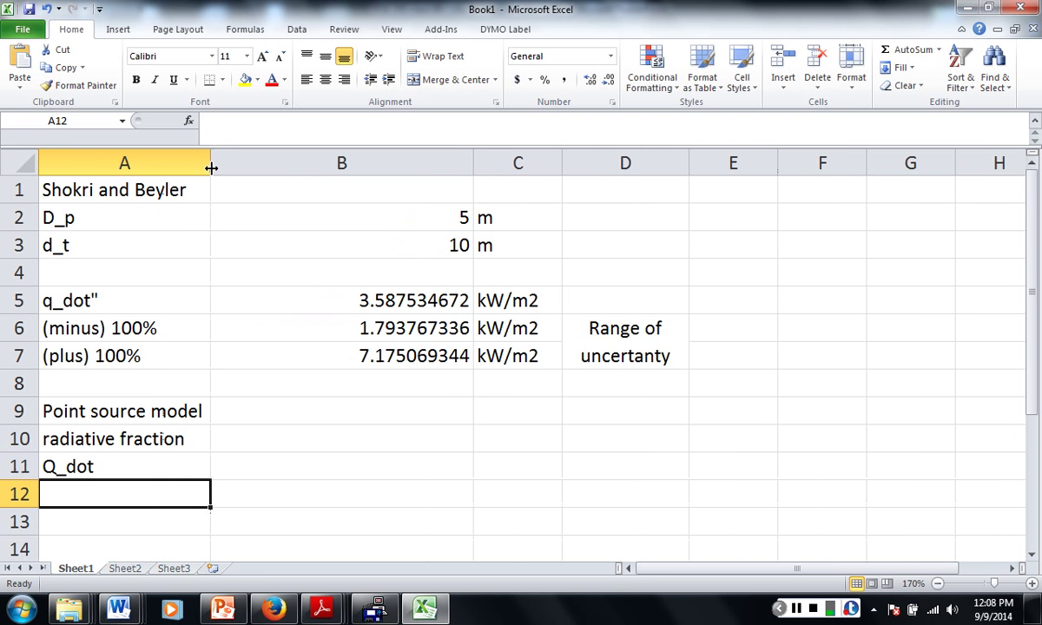
Step: Switch to PowerPoint, view the Spherical approximation slide, and open the In class activity slide to read the tank fire problem's inputs
{"action": "left_click", "coordinate": [267, 447]}
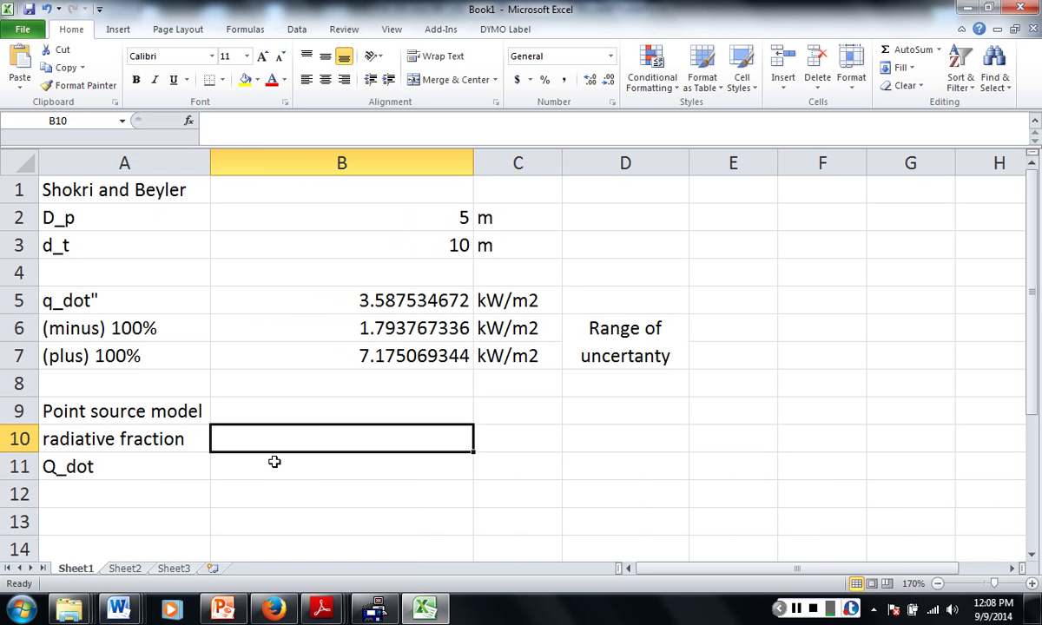
{"action": "left_click", "coordinate": [222, 608]}
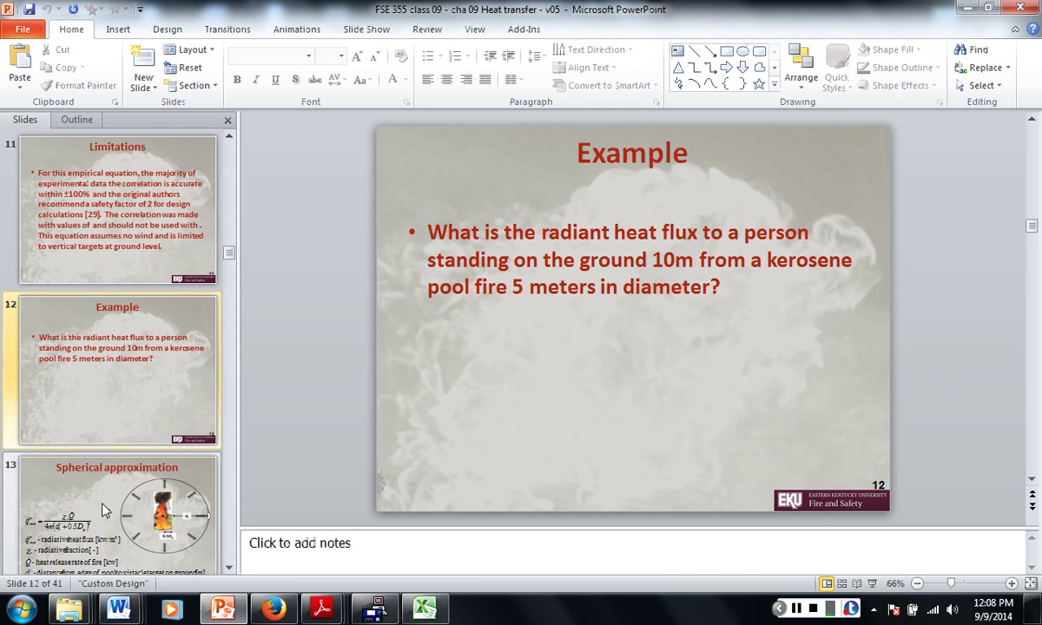
{"action": "left_click", "coordinate": [103, 511]}
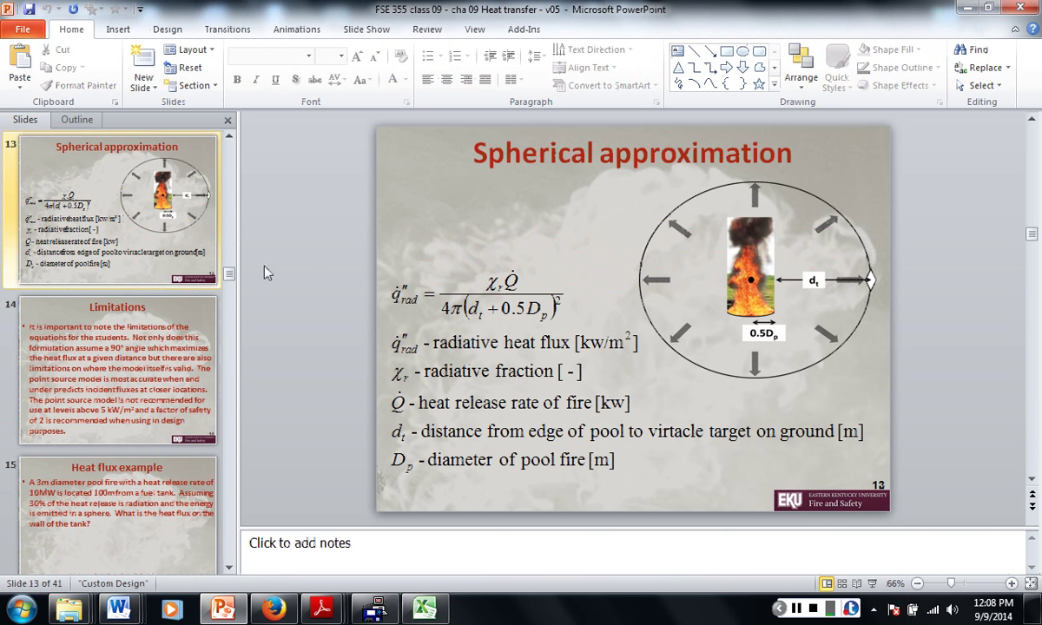
{"action": "left_click", "coordinate": [230, 569]}
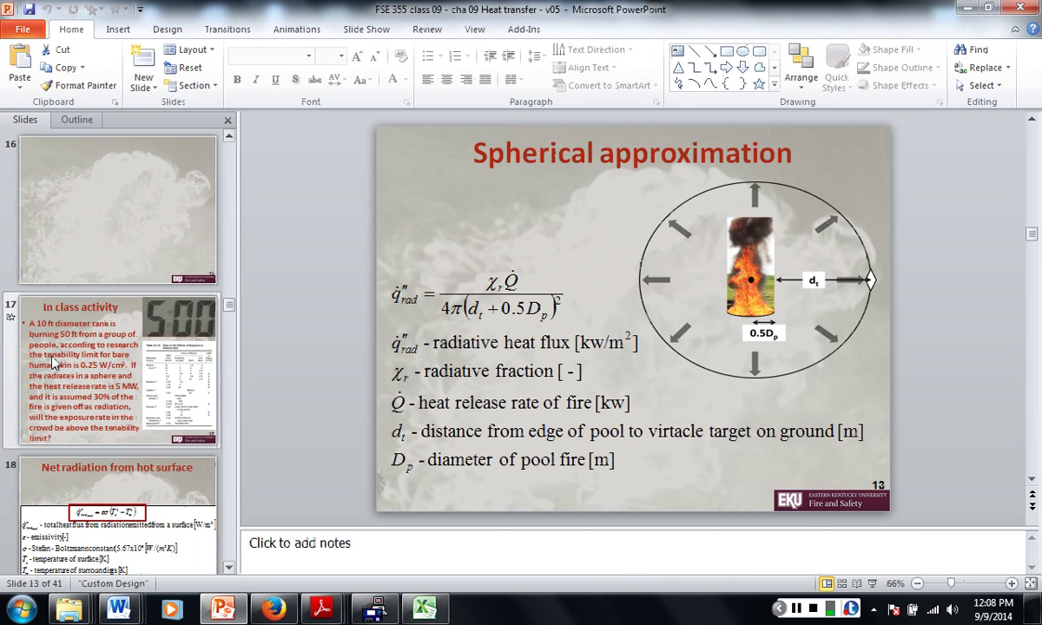
{"action": "left_click", "coordinate": [118, 369]}
{"action": "left_click", "coordinate": [564, 524]}
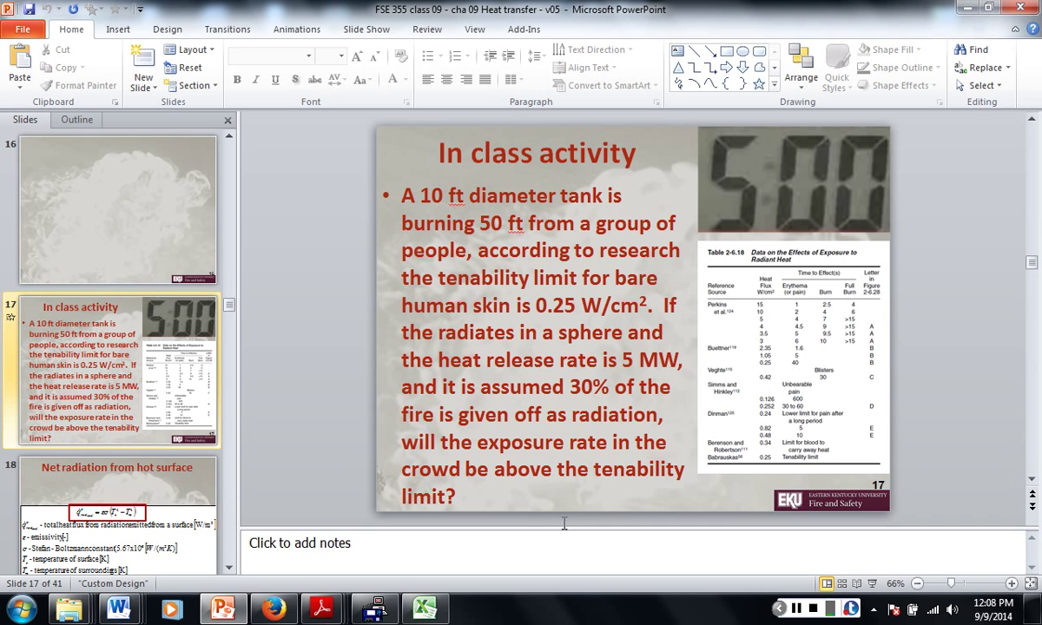
{"action": "mouse_move", "coordinate": [373, 613]}
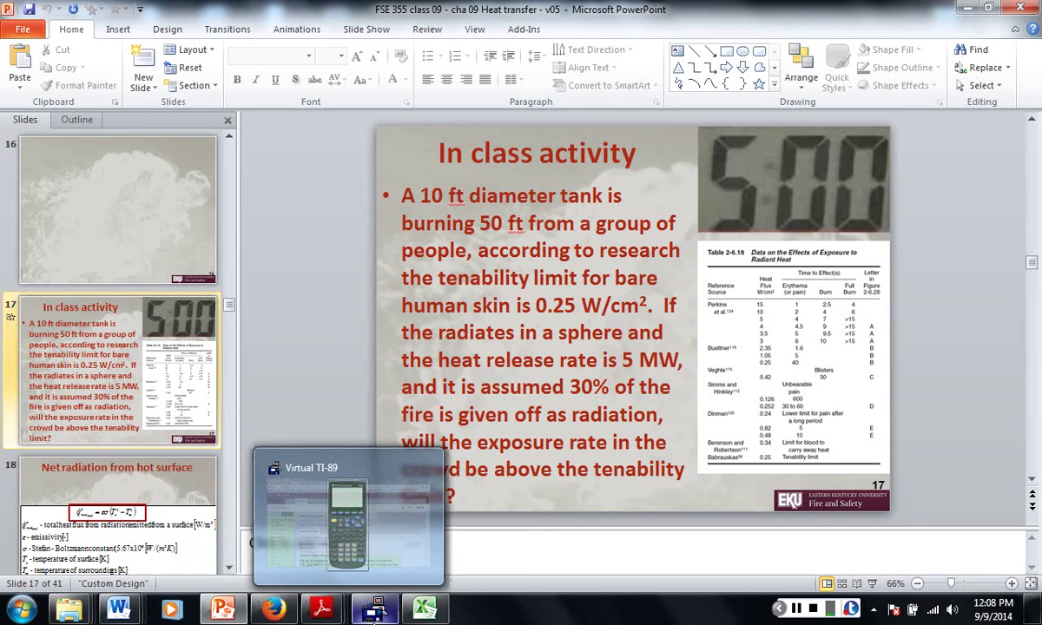
Step: Switch back to Excel and enter a radiative fraction of 0.3 in B10 and a Q_dot of 5000 kW in row 11
{"action": "left_click", "coordinate": [422, 611]}
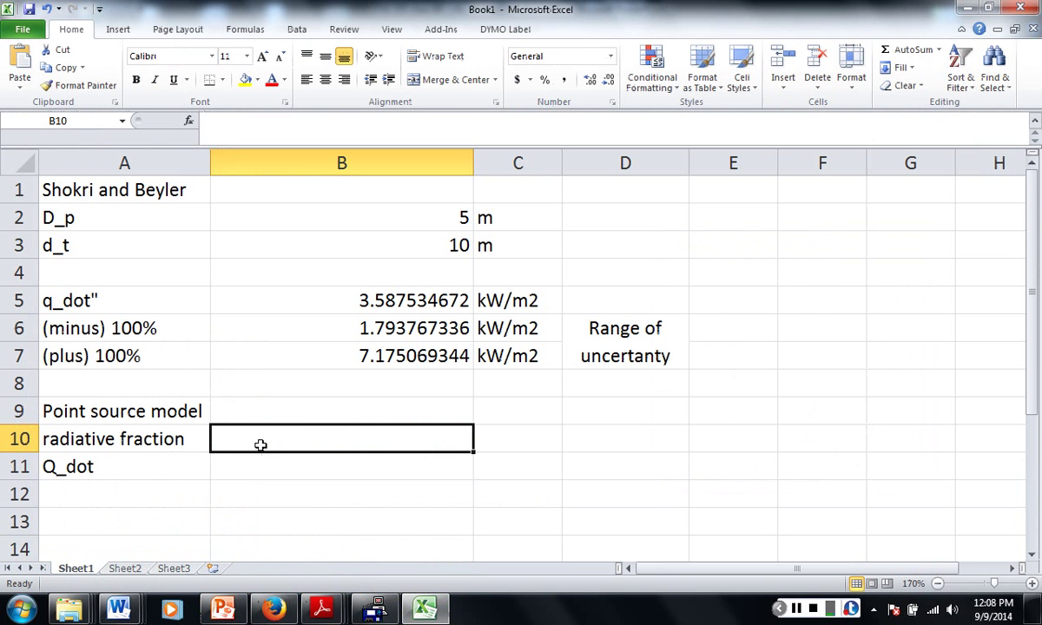
{"action": "type", "text": "0.3"}
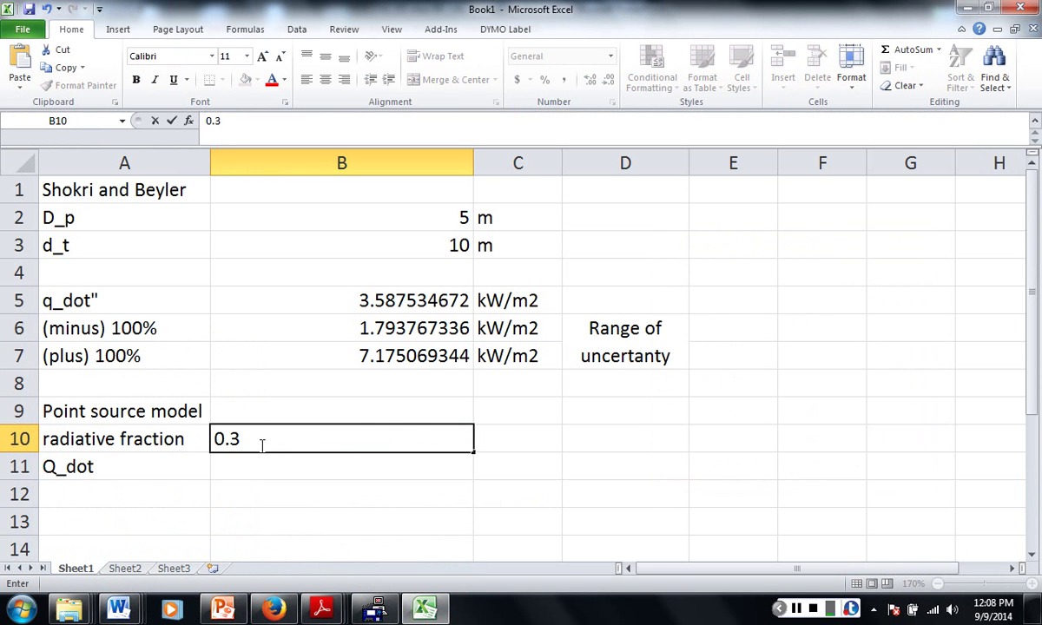
{"action": "key", "text": "Return"}
{"action": "type", "text": "50000"}
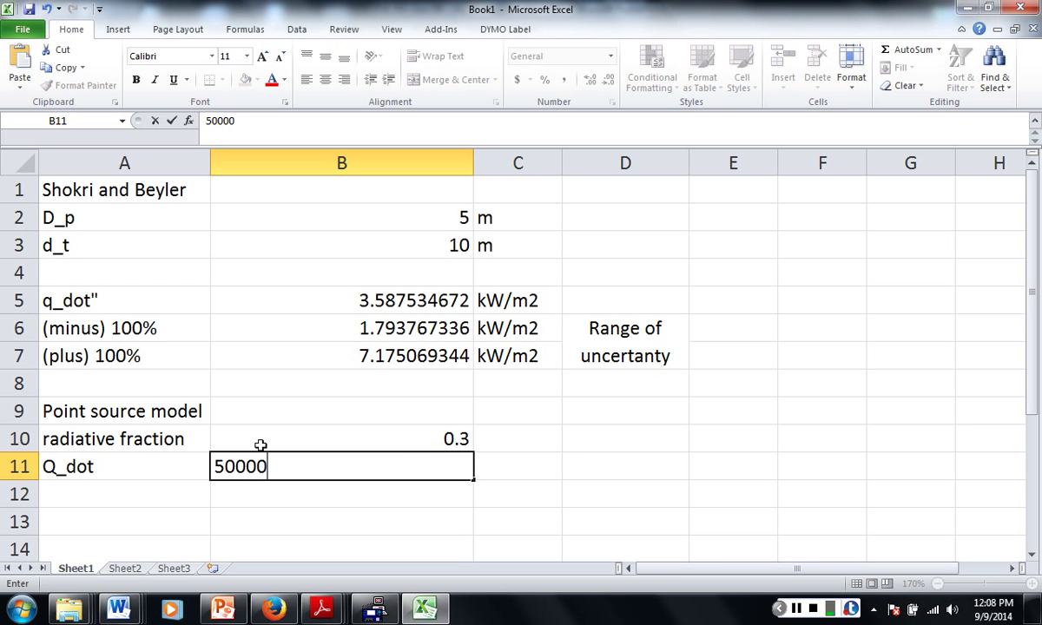
{"action": "key", "text": "BackSpace"}
{"action": "key", "text": "Tab"}
{"action": "type", "text": "kW"}
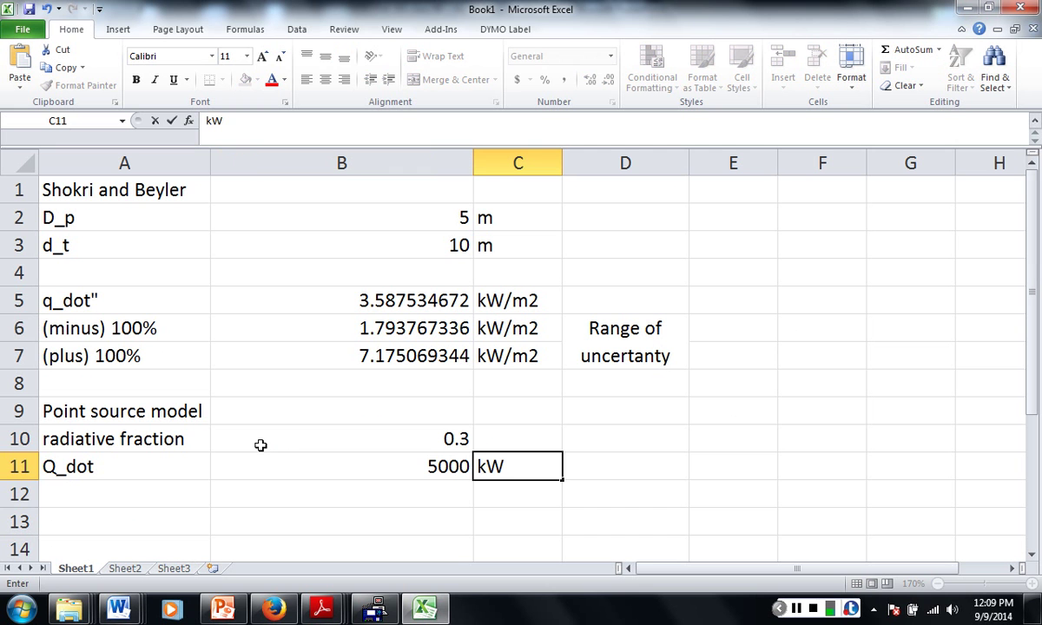
{"action": "key", "text": "Return"}
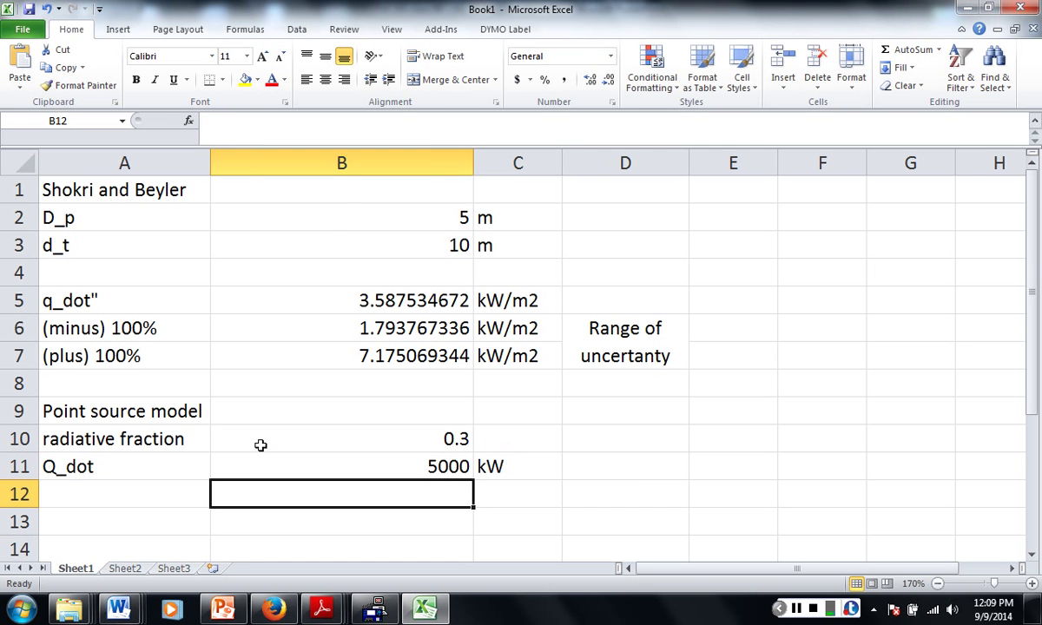
Step: Set the pool diameter D_p to 3.048 m and the target distance d_t to 15.24 m
{"action": "left_click", "coordinate": [333, 220]}
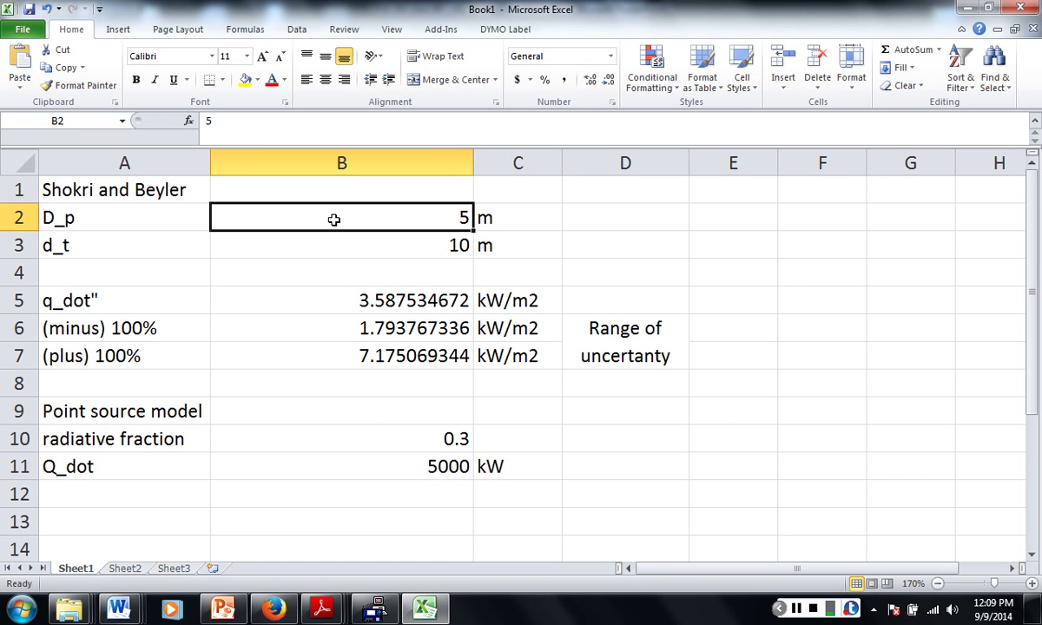
{"action": "type", "text": "3"}
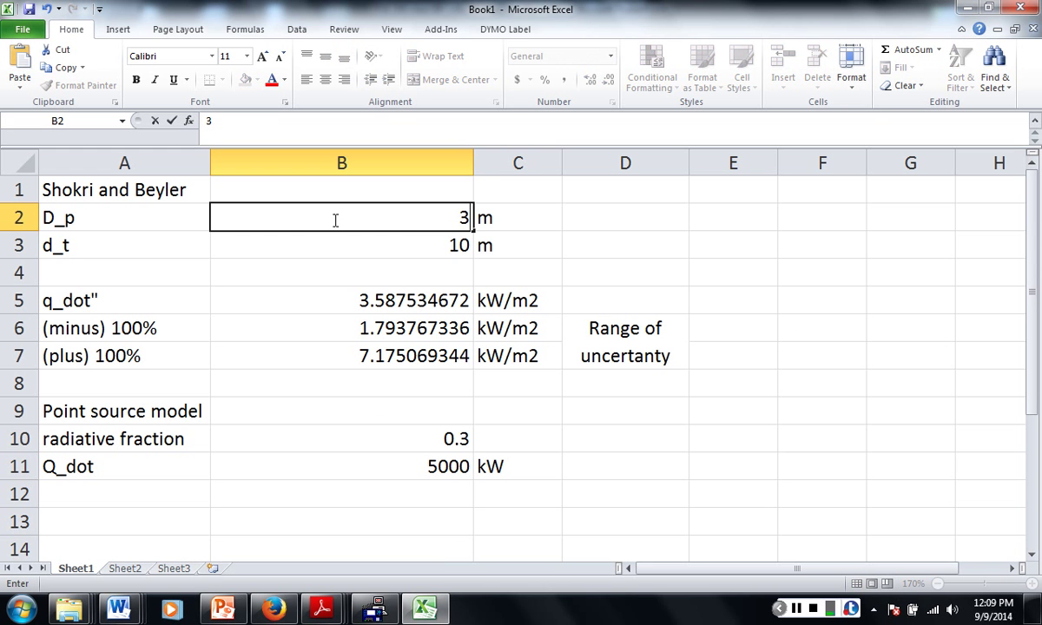
{"action": "type", "text": ".048"}
{"action": "key", "text": "Return"}
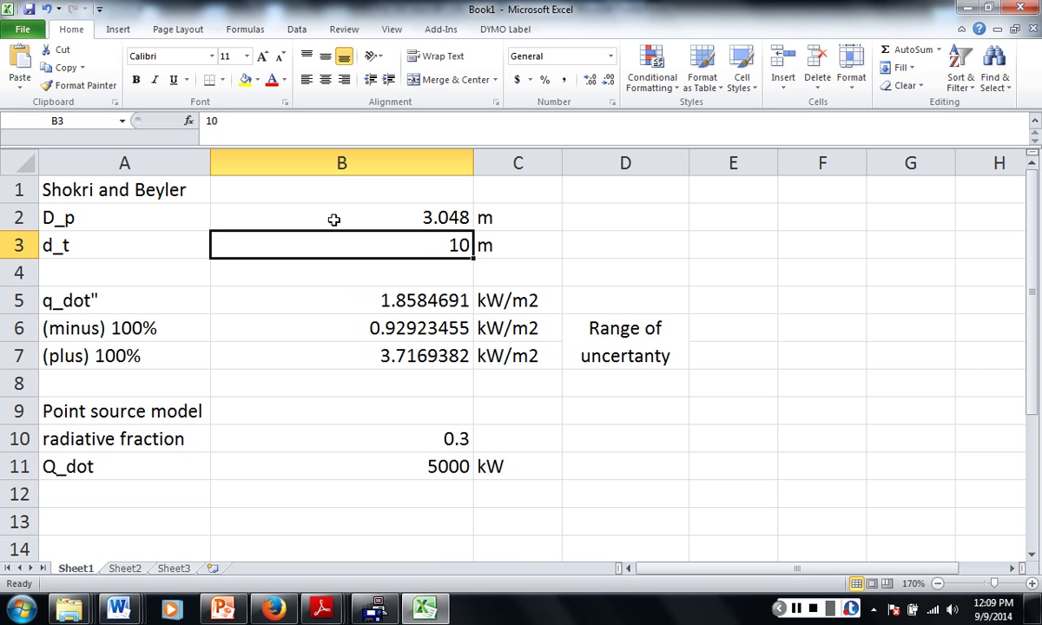
{"action": "type", "text": "1"}
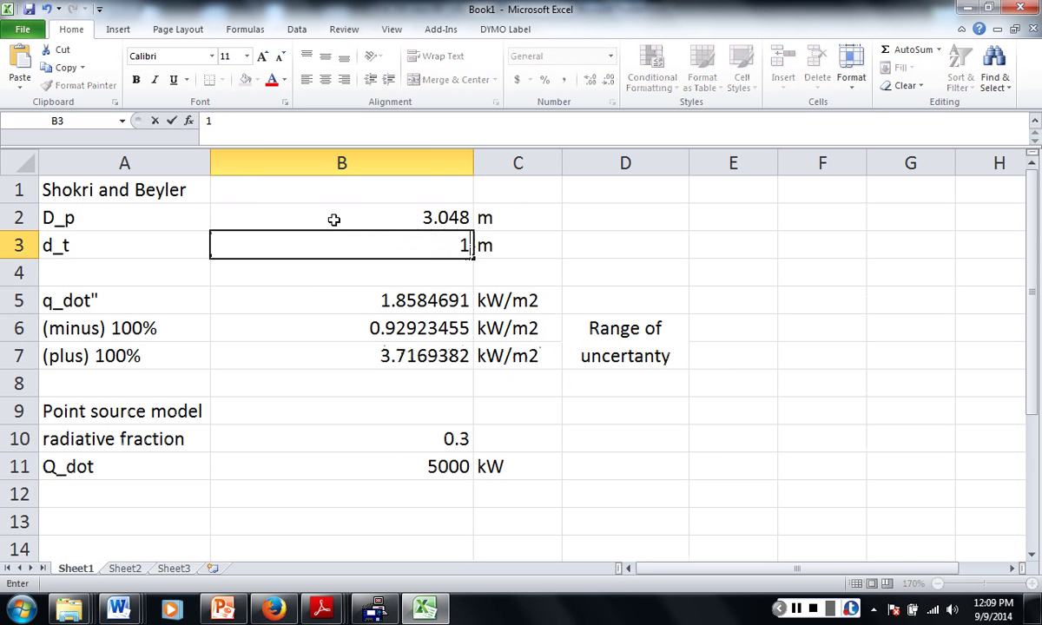
{"action": "type", "text": "5.24"}
{"action": "key", "text": "Return"}
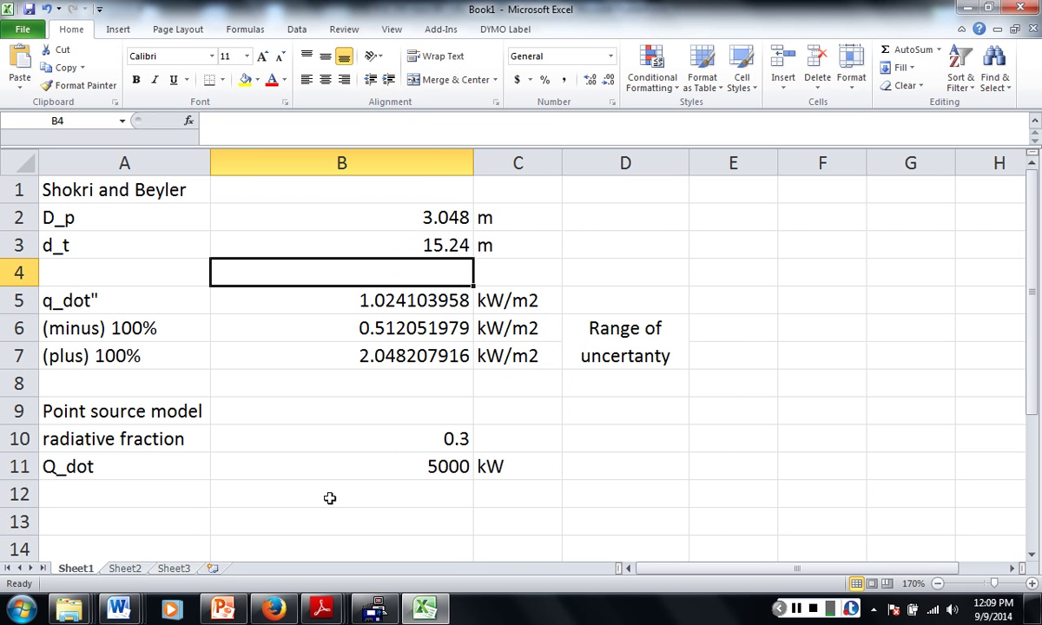
Step: Enter the result label q_dot"_sphere in A13 under the point source inputs
{"action": "left_click", "coordinate": [104, 528]}
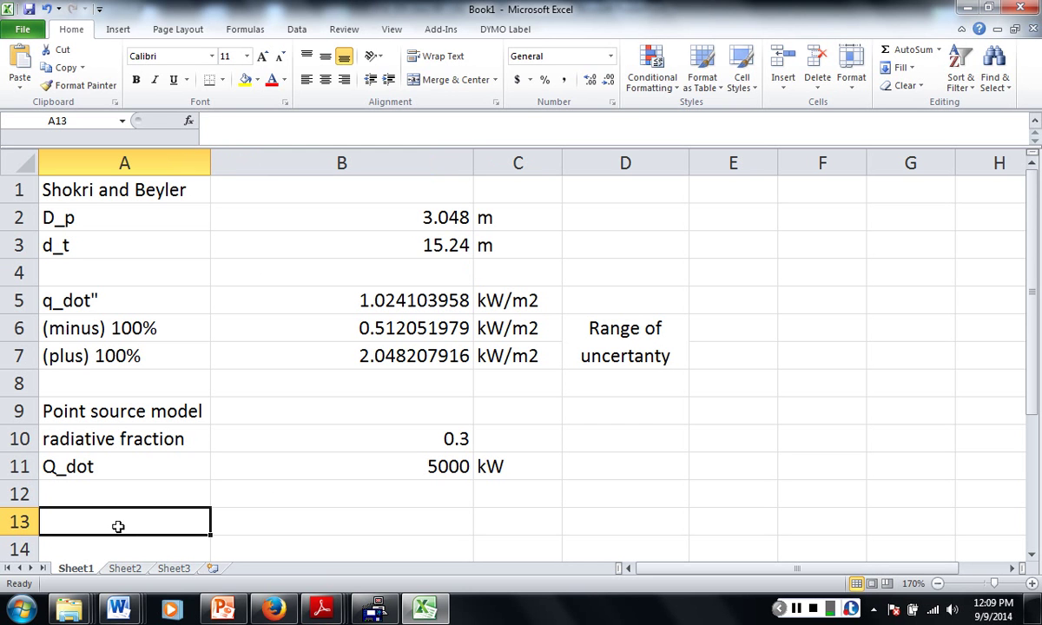
{"action": "type", "text": "q_d"}
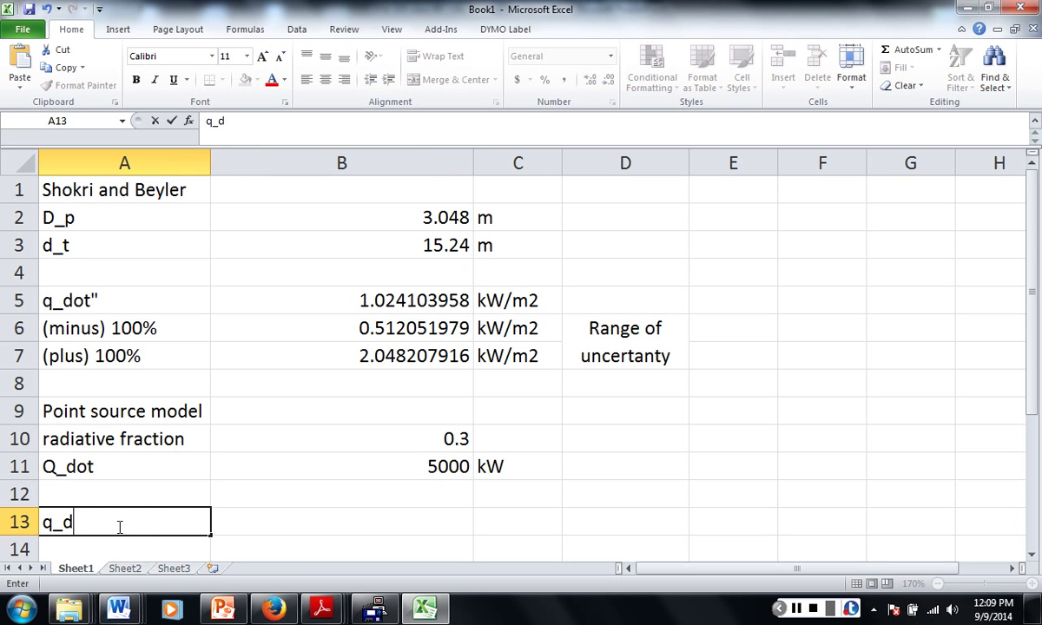
{"action": "type", "text": "ot\"_sphere"}
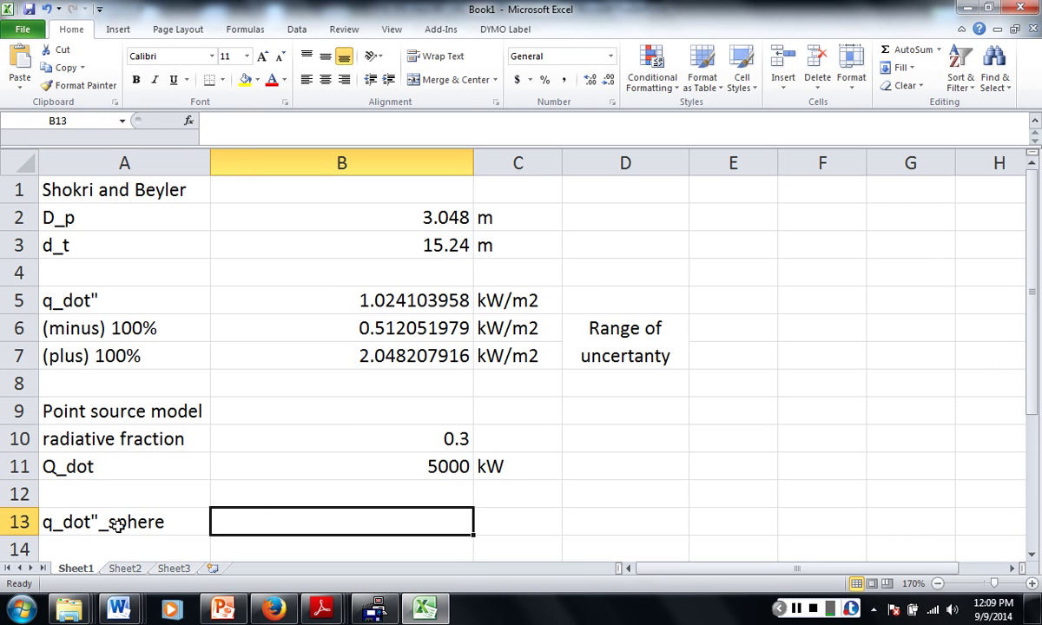
Step: Calculate the point source heat flux in B13 with the formula =B10*B11/(4*PI()*(B3+0.5*B2)^2)
{"action": "type", "text": "="}
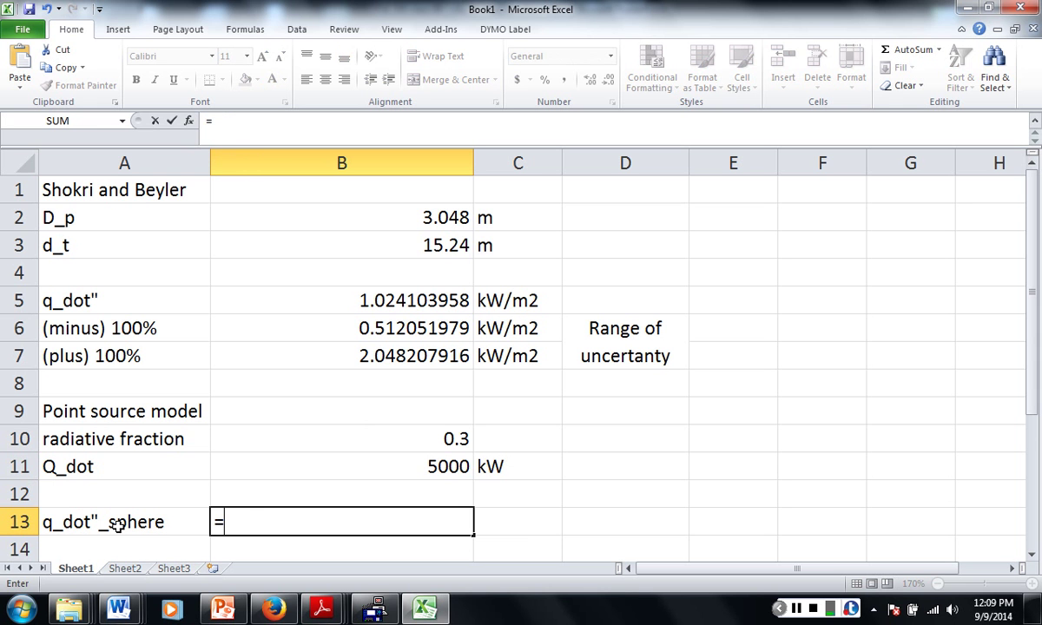
{"action": "left_click", "coordinate": [351, 434]}
{"action": "type", "text": "*"}
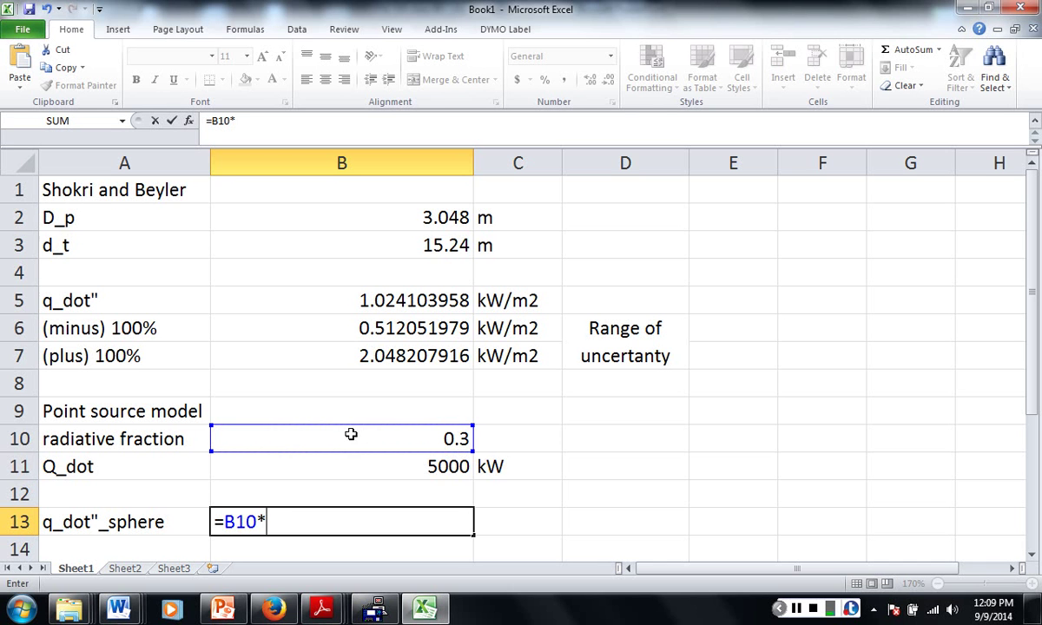
{"action": "left_click", "coordinate": [346, 475]}
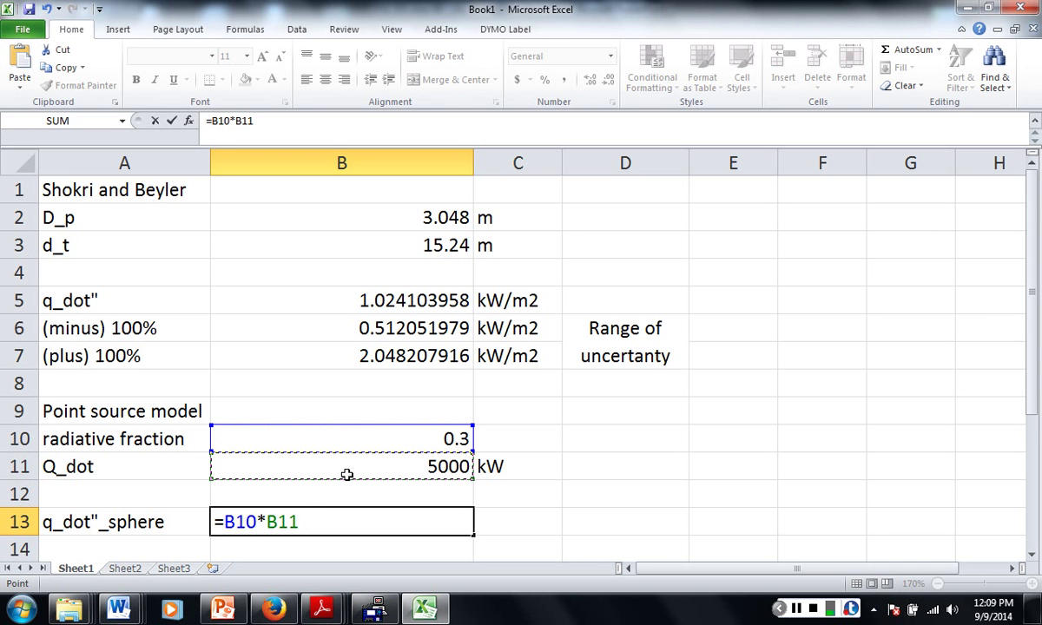
{"action": "type", "text": "/(4*pi"}
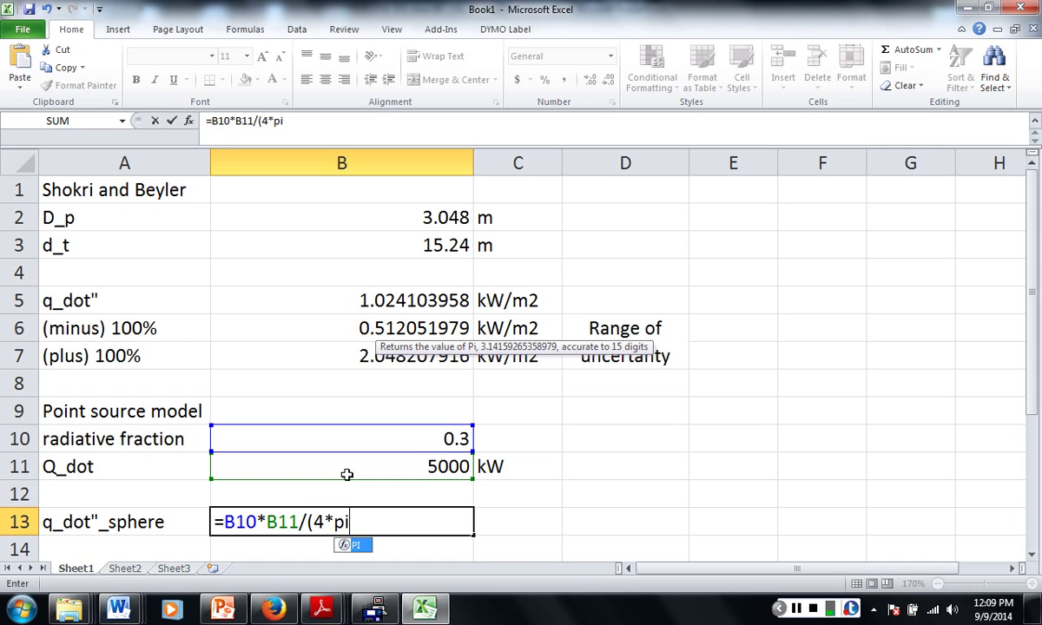
{"action": "type", "text": "()*"}
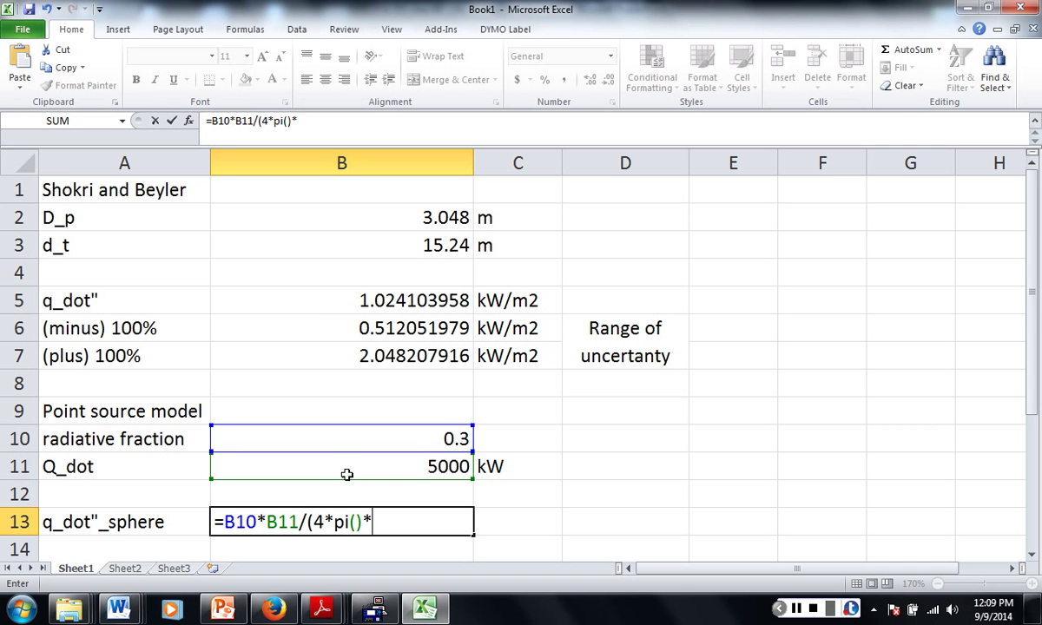
{"action": "type", "text": "("}
{"action": "left_click", "coordinate": [384, 243]}
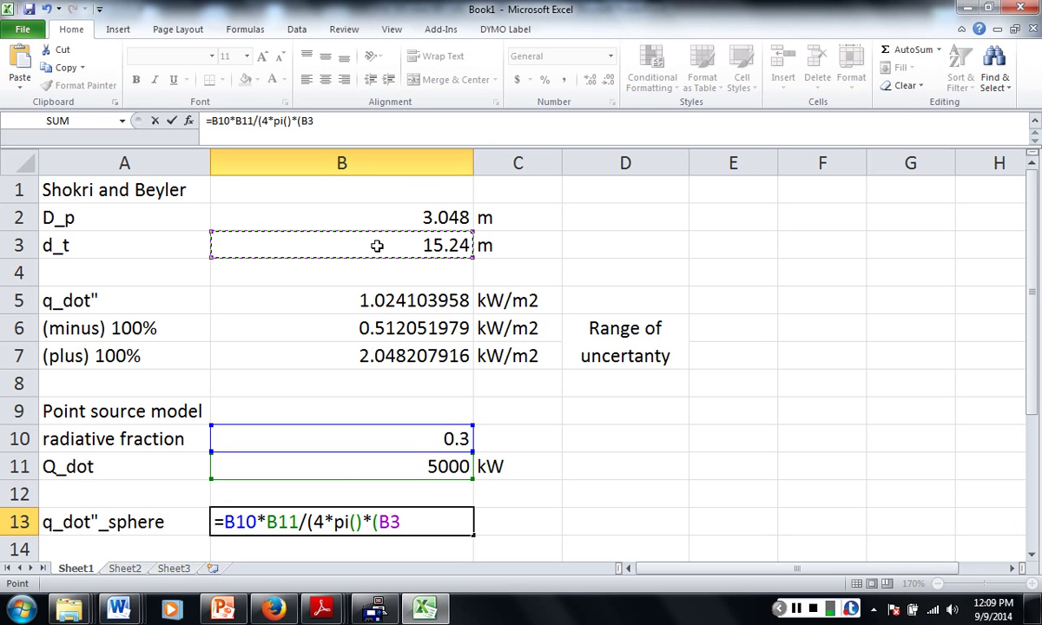
{"action": "type", "text": "+0.5*"}
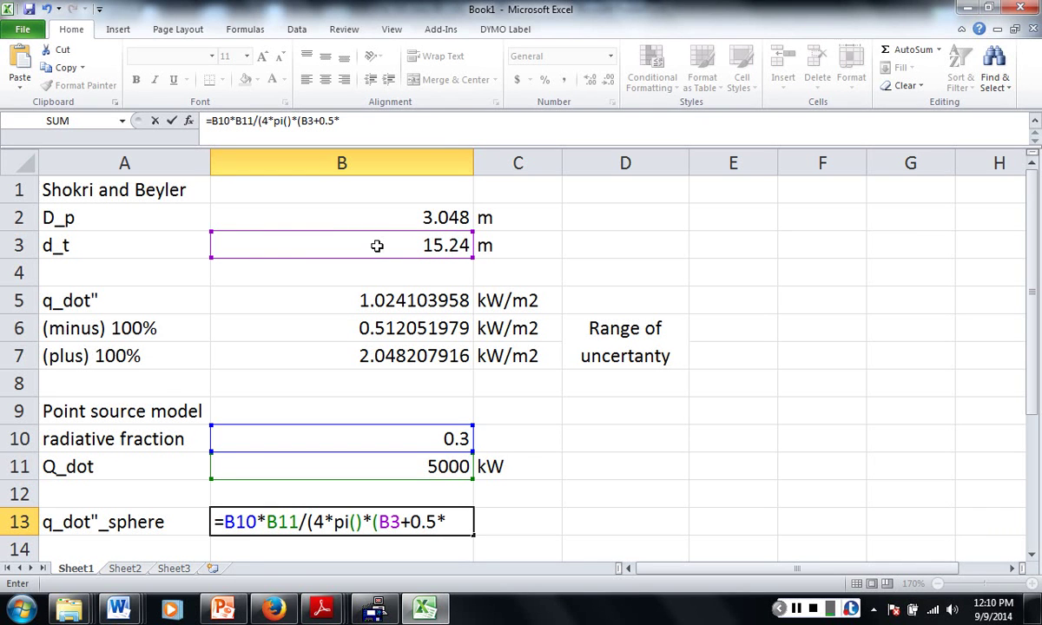
{"action": "left_click", "coordinate": [389, 218]}
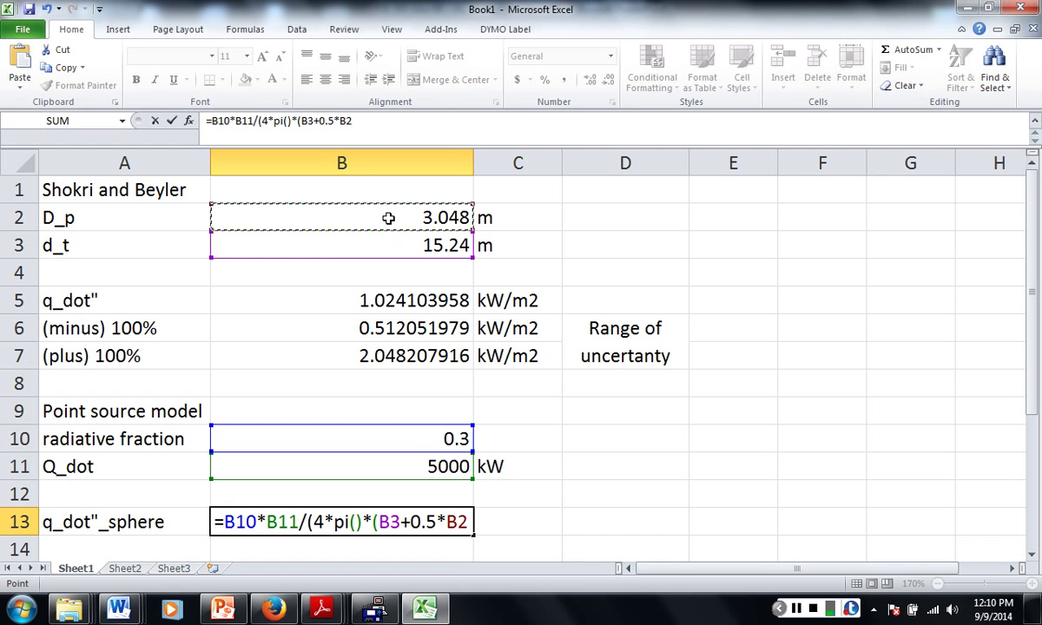
{"action": "type", "text": ")^2)"}
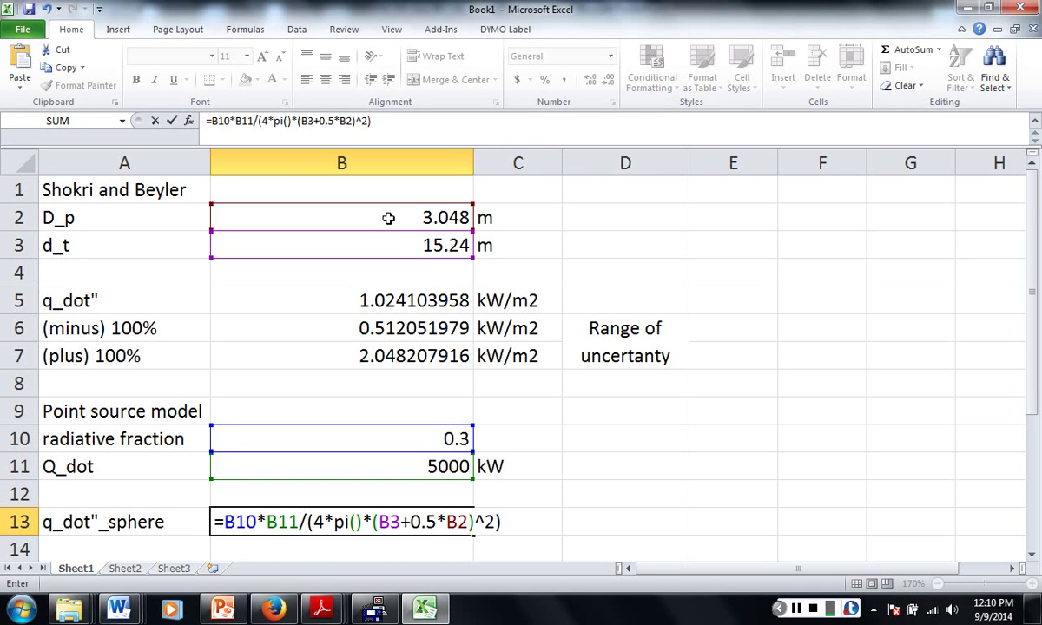
{"action": "key", "text": "Return"}
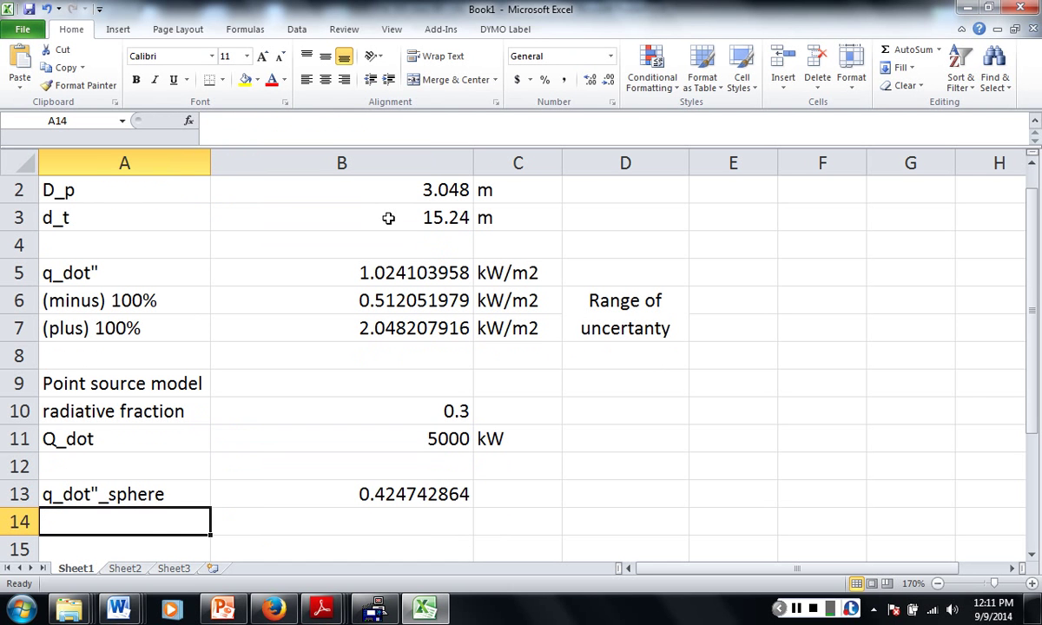
{"action": "left_click", "coordinate": [324, 490]}
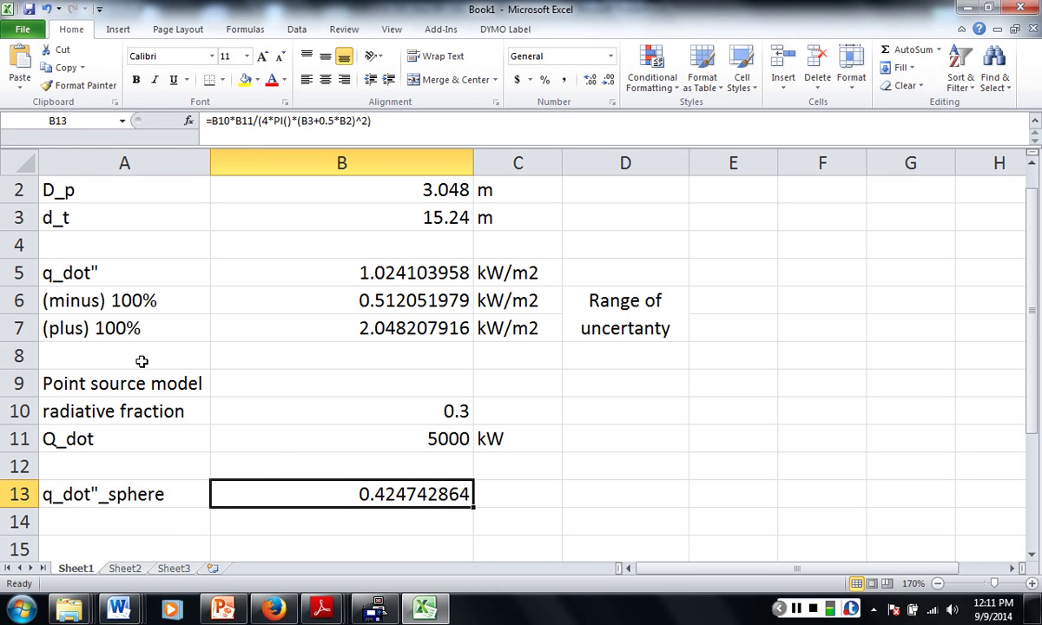
Step: Enter the label safety factor*2 in A14 below the point source heat flux label
{"action": "left_click", "coordinate": [196, 518]}
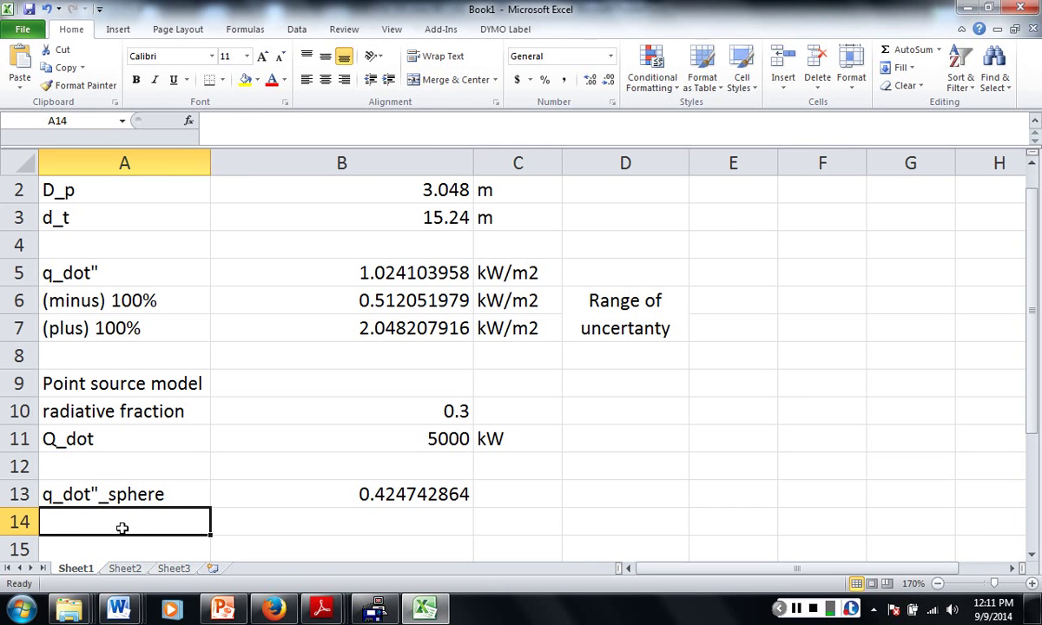
{"action": "type", "text": "a"}
{"action": "key", "text": "BackSpace"}
{"action": "type", "text": "safety factor"}
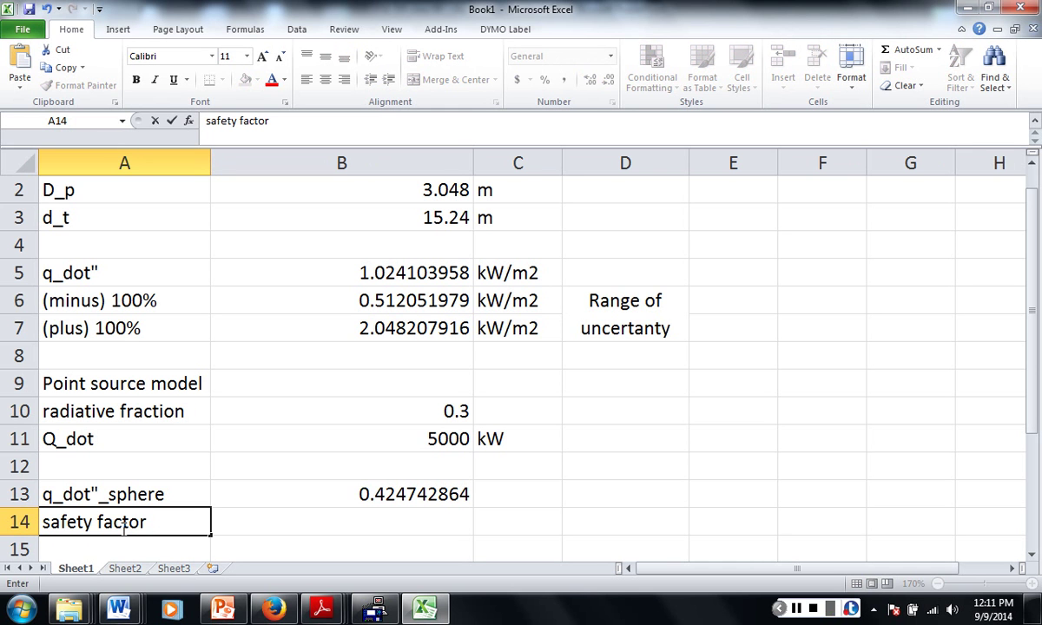
{"action": "type", "text": "*2"}
{"action": "key", "text": "Tab"}
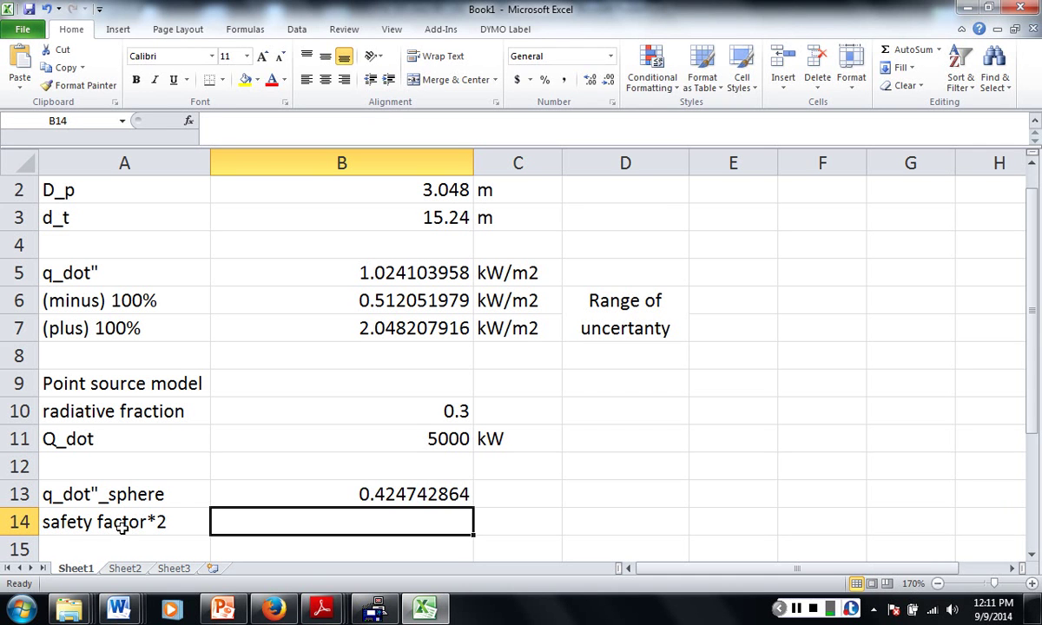
Step: Calculate the heat flux with safety factor in B14 using the formula =B13*2
{"action": "type", "text": "="}
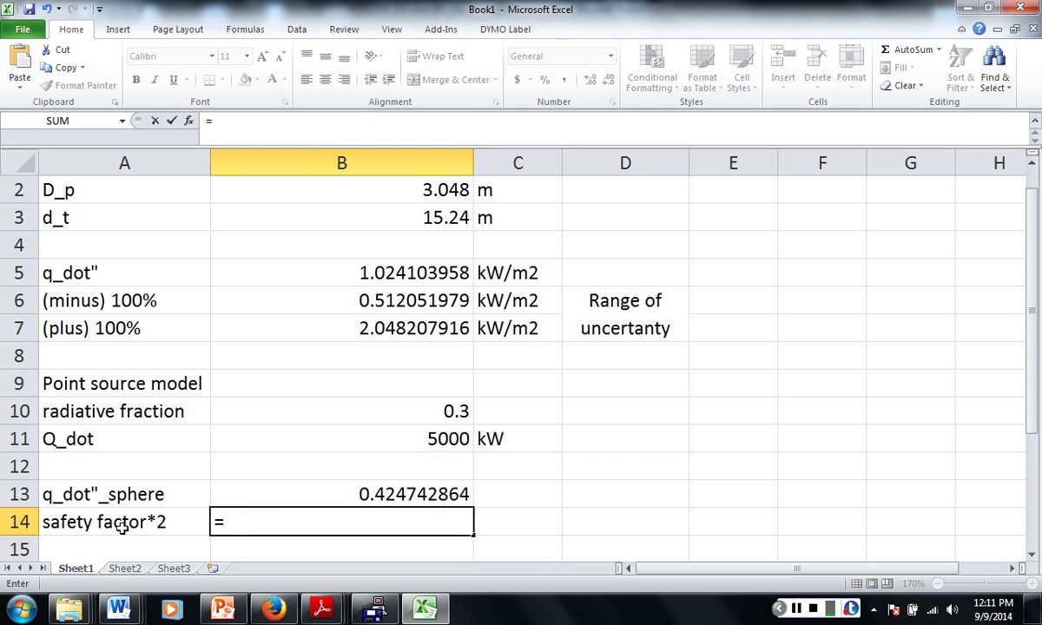
{"action": "left_click", "coordinate": [268, 501]}
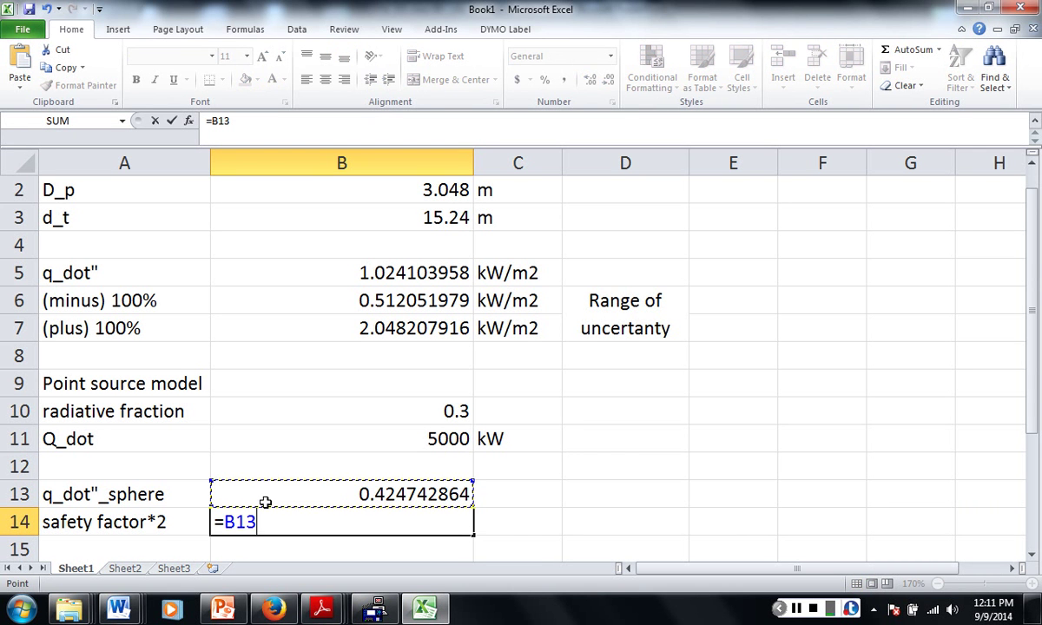
{"action": "type", "text": "*2"}
{"action": "key", "text": "Return"}
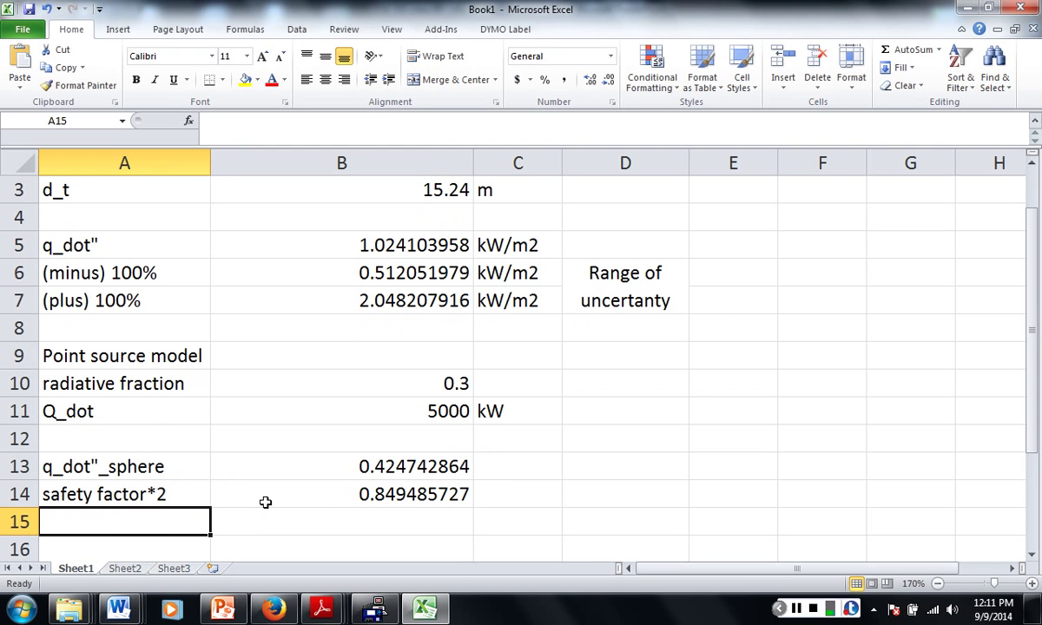
Step: Copy the kW/m2 unit from C7 into C13 and C14 beside the point source results
{"action": "left_click", "coordinate": [537, 299]}
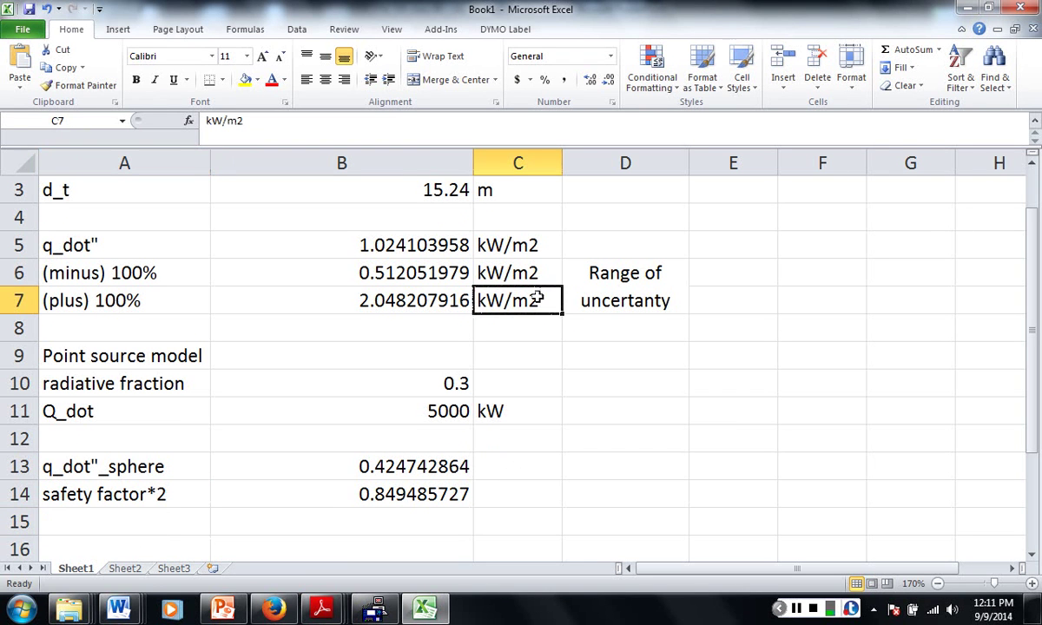
{"action": "key", "text": "ctrl+c"}
{"action": "left_click", "coordinate": [528, 475]}
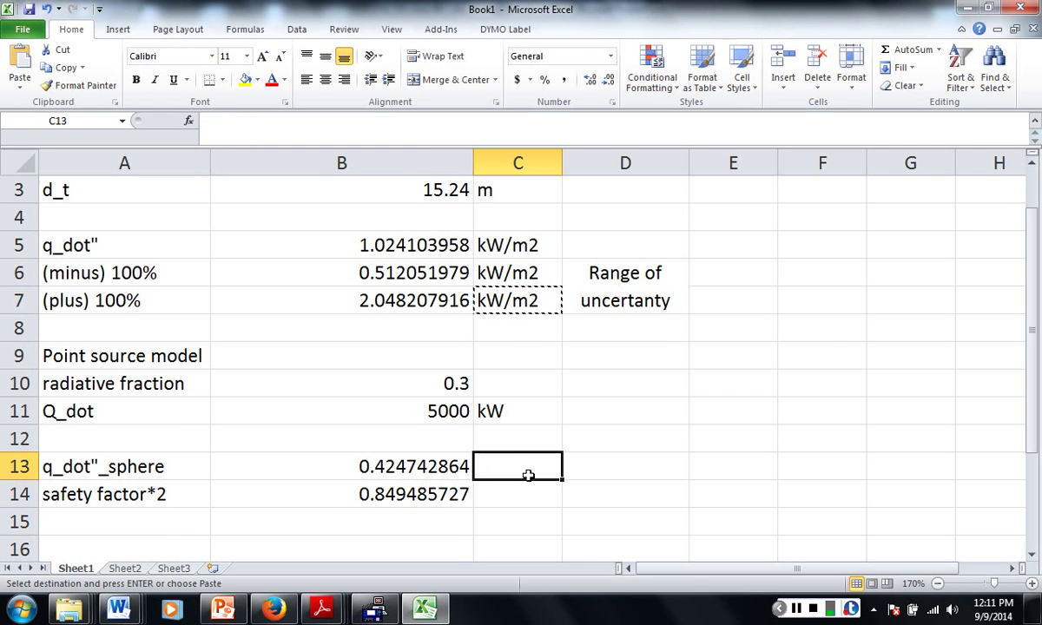
{"action": "key", "text": "ctrl+v"}
{"action": "left_click", "coordinate": [527, 503]}
{"action": "key", "text": "ctrl+v"}
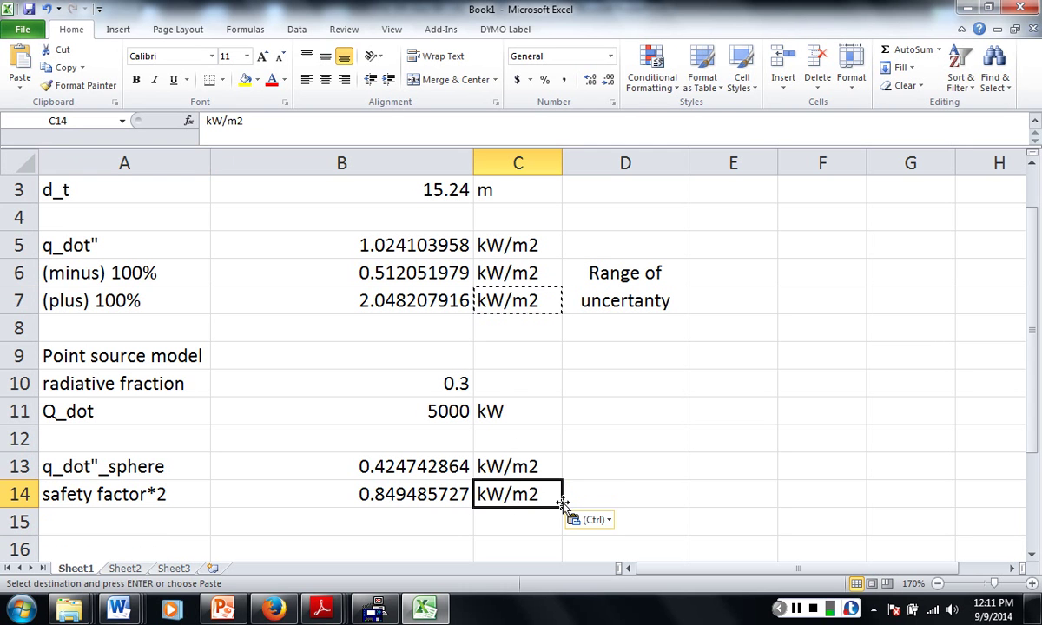
{"action": "left_click", "coordinate": [588, 501]}
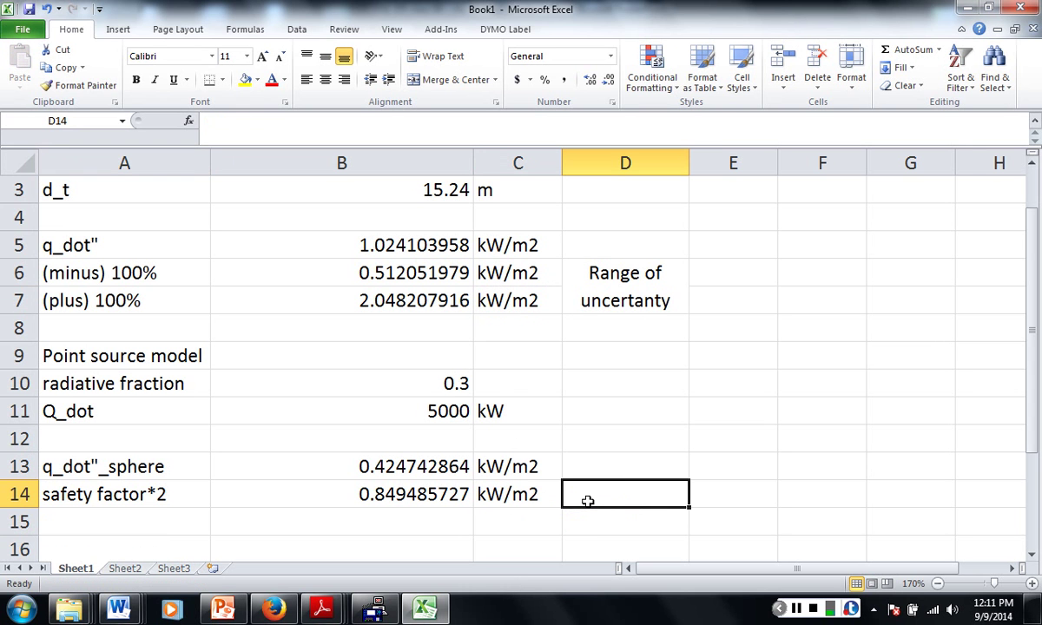
{"action": "left_click", "coordinate": [410, 467]}
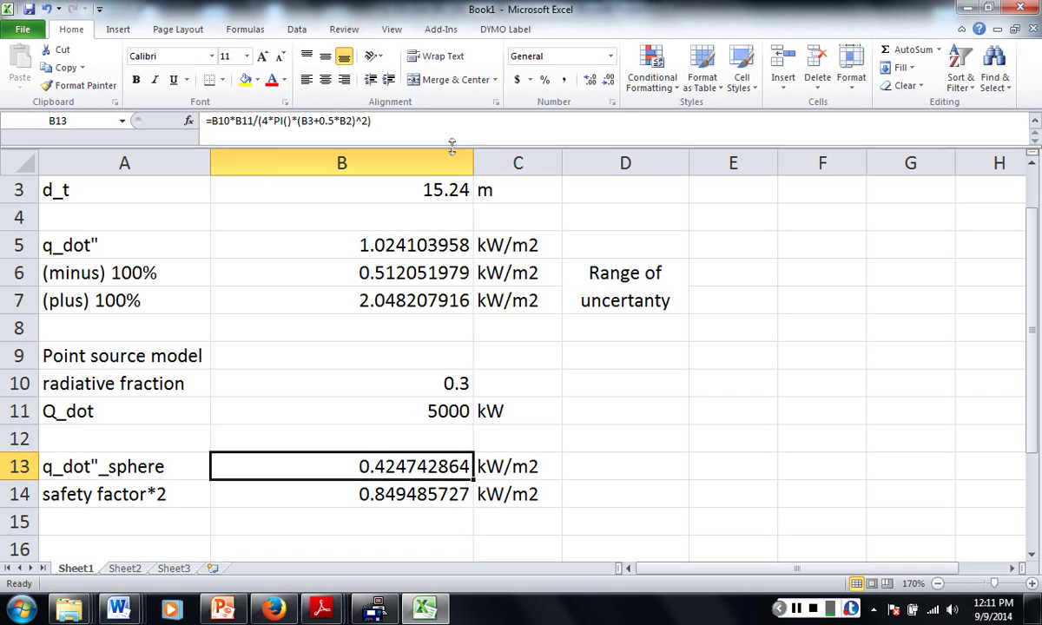